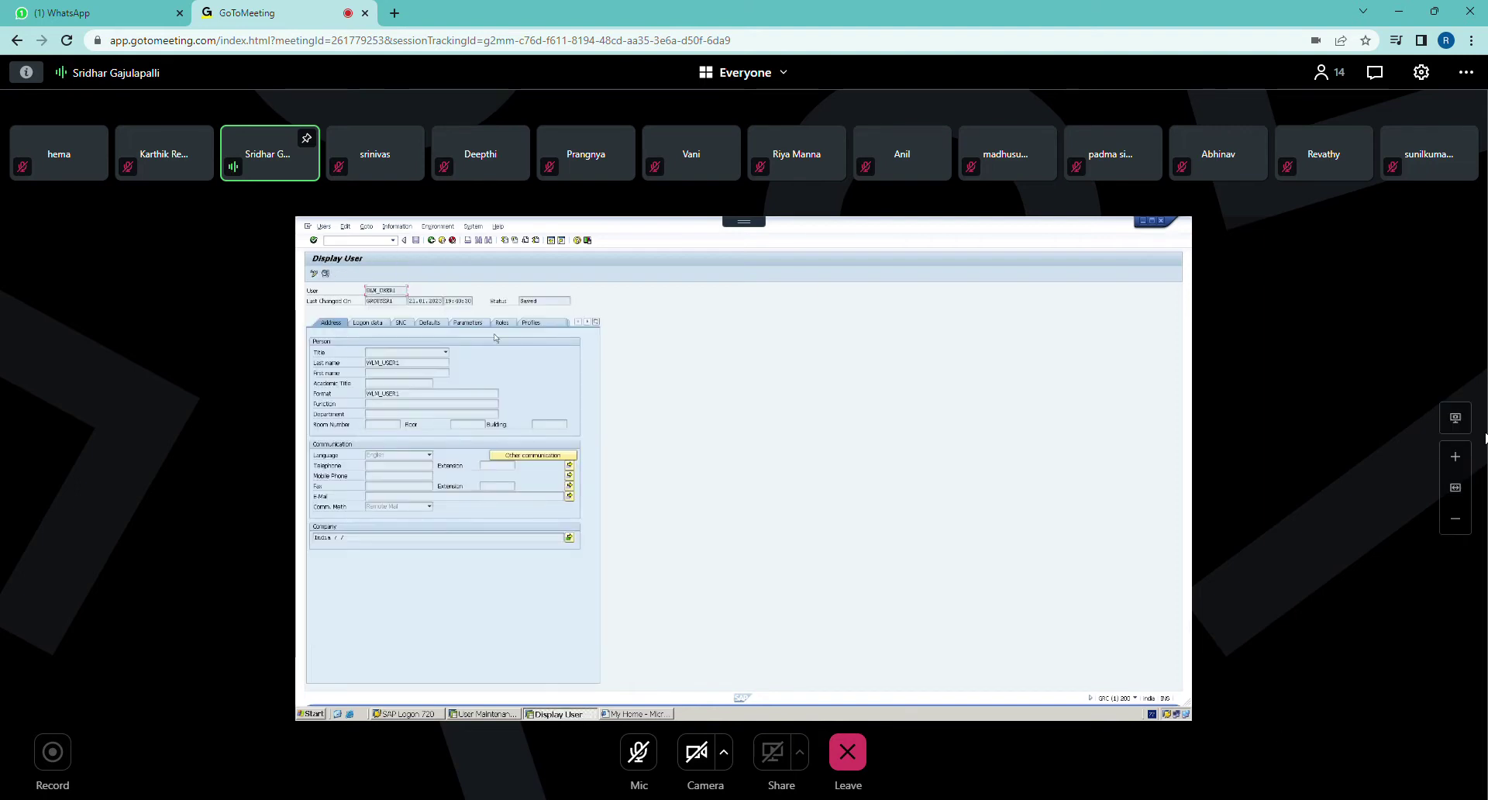
Zoom the shared screen out to 25% and back in to 100%.
{"action": "left_click", "coordinate": [1467, 73]}
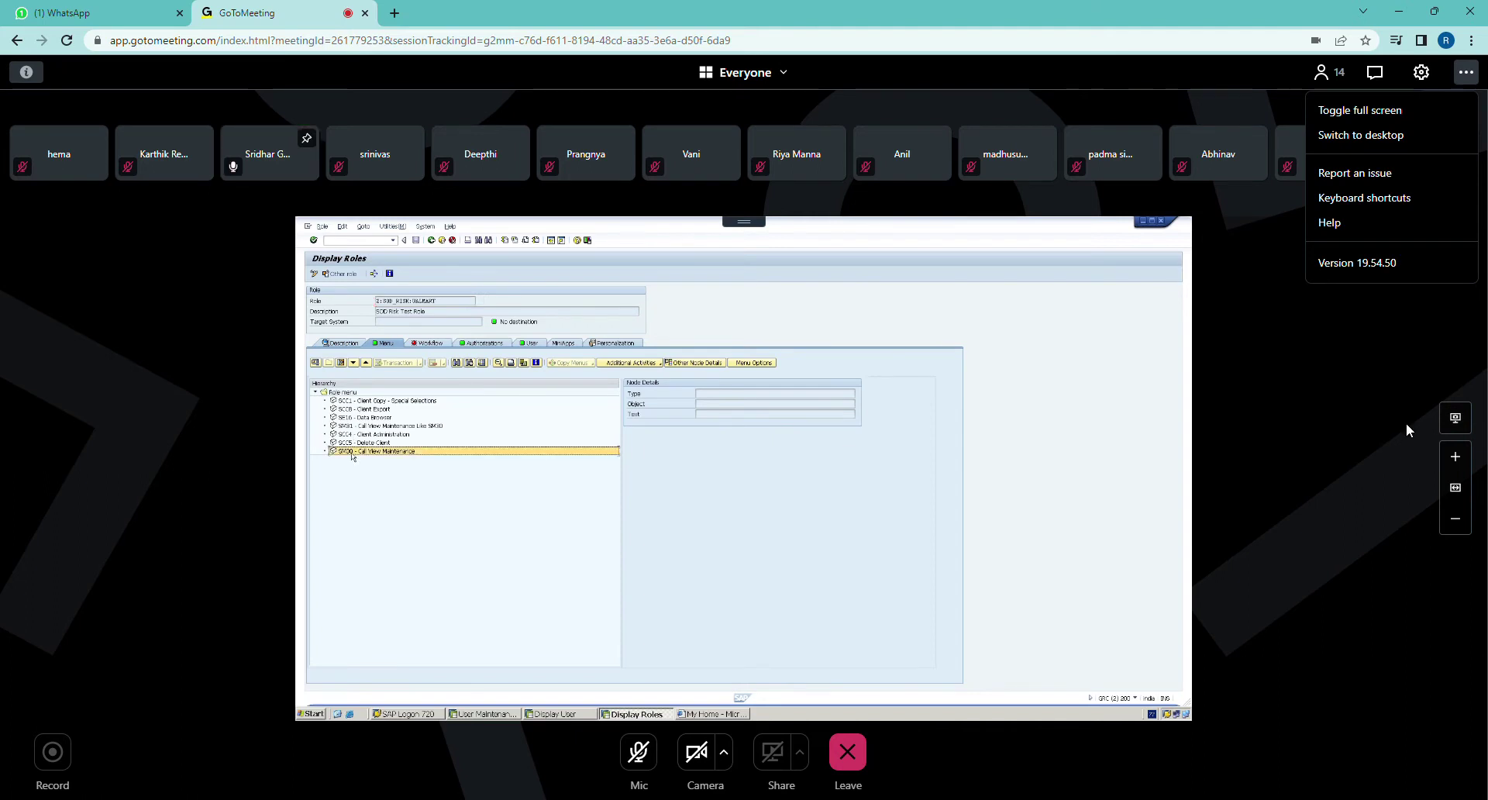
{"action": "left_click", "coordinate": [1463, 519]}
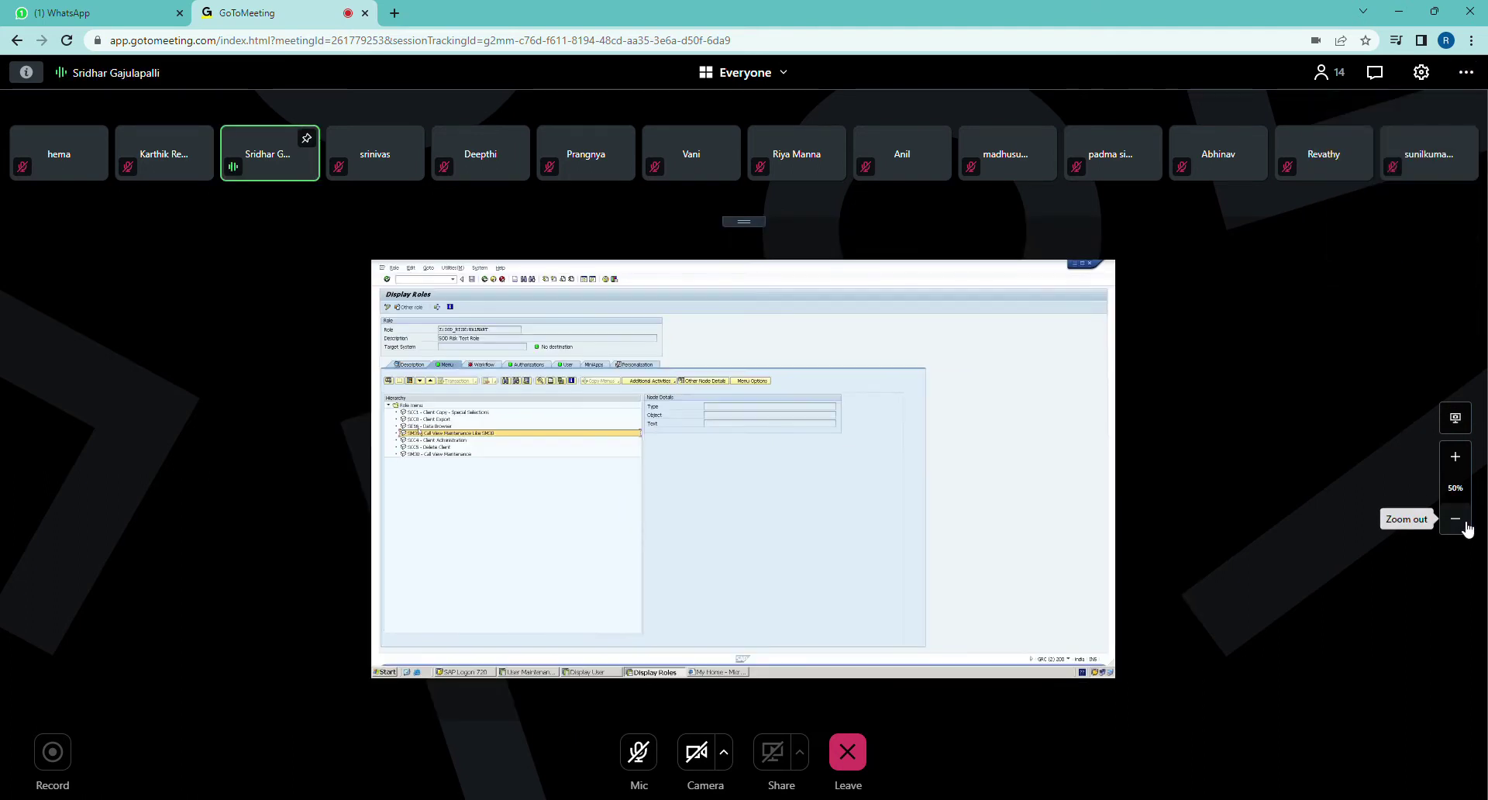
{"action": "left_click", "coordinate": [1465, 524]}
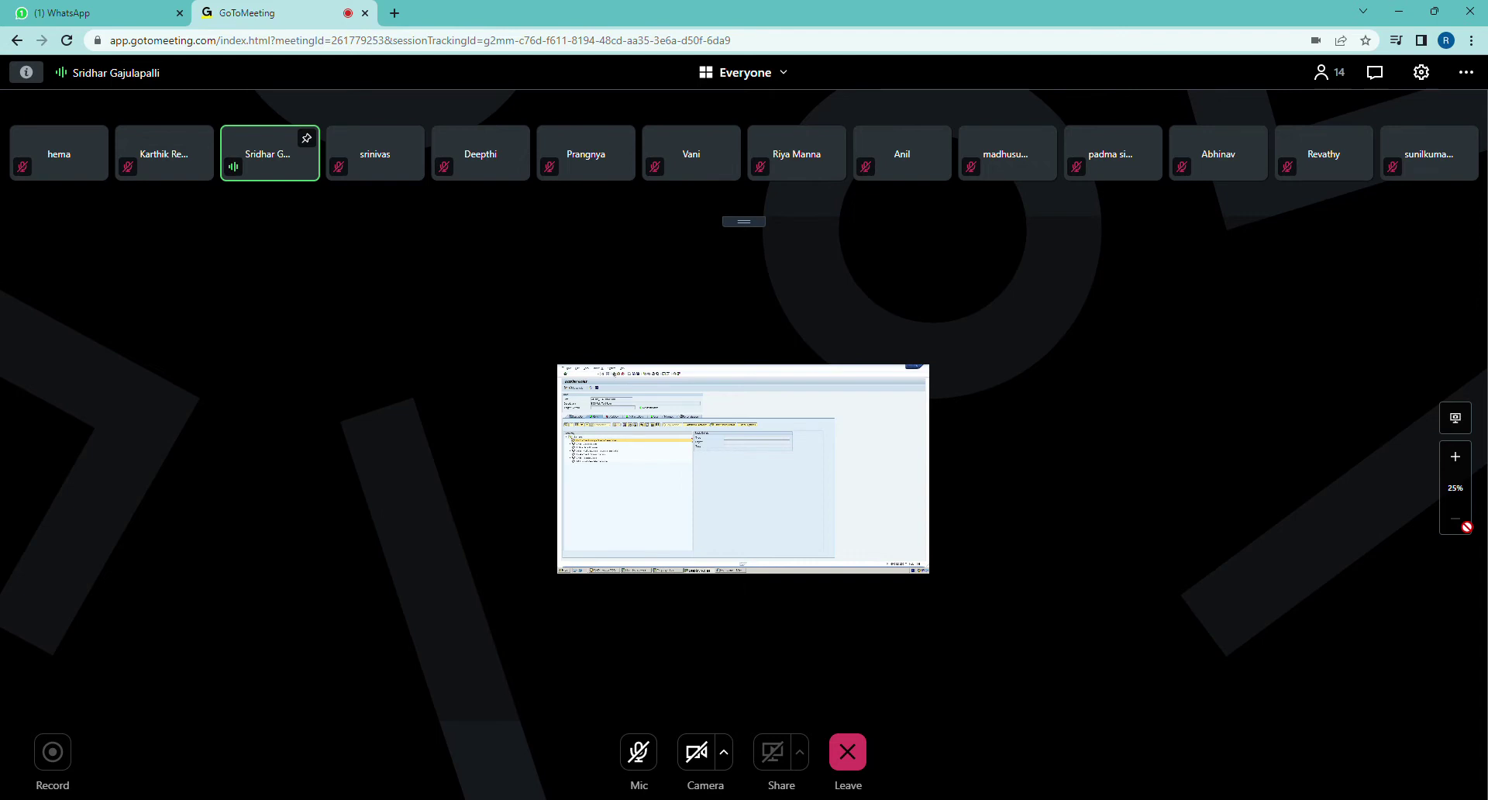
{"action": "left_click", "coordinate": [1457, 458]}
{"action": "left_click", "coordinate": [1457, 458]}
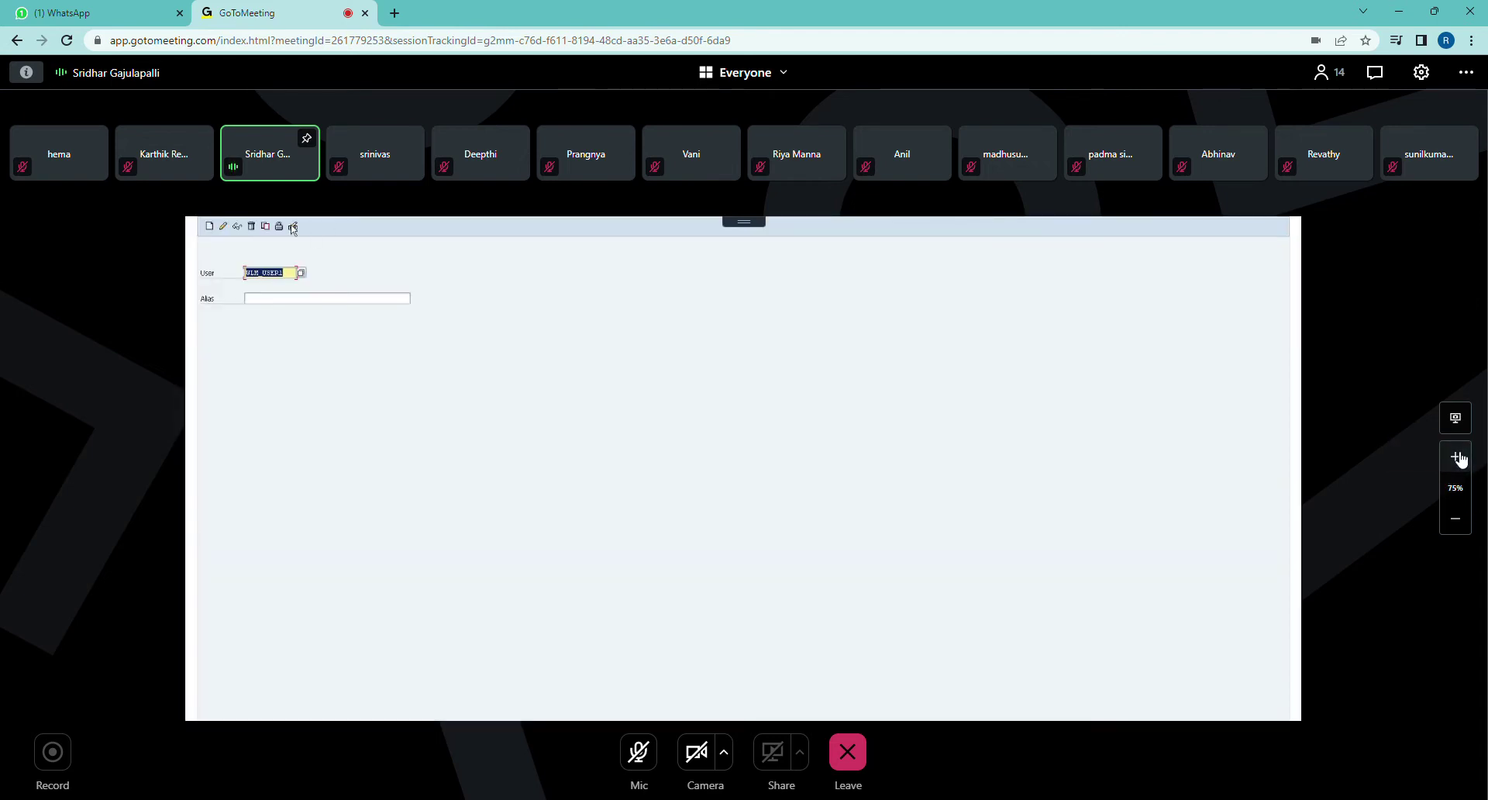
{"action": "left_click", "coordinate": [1456, 457]}
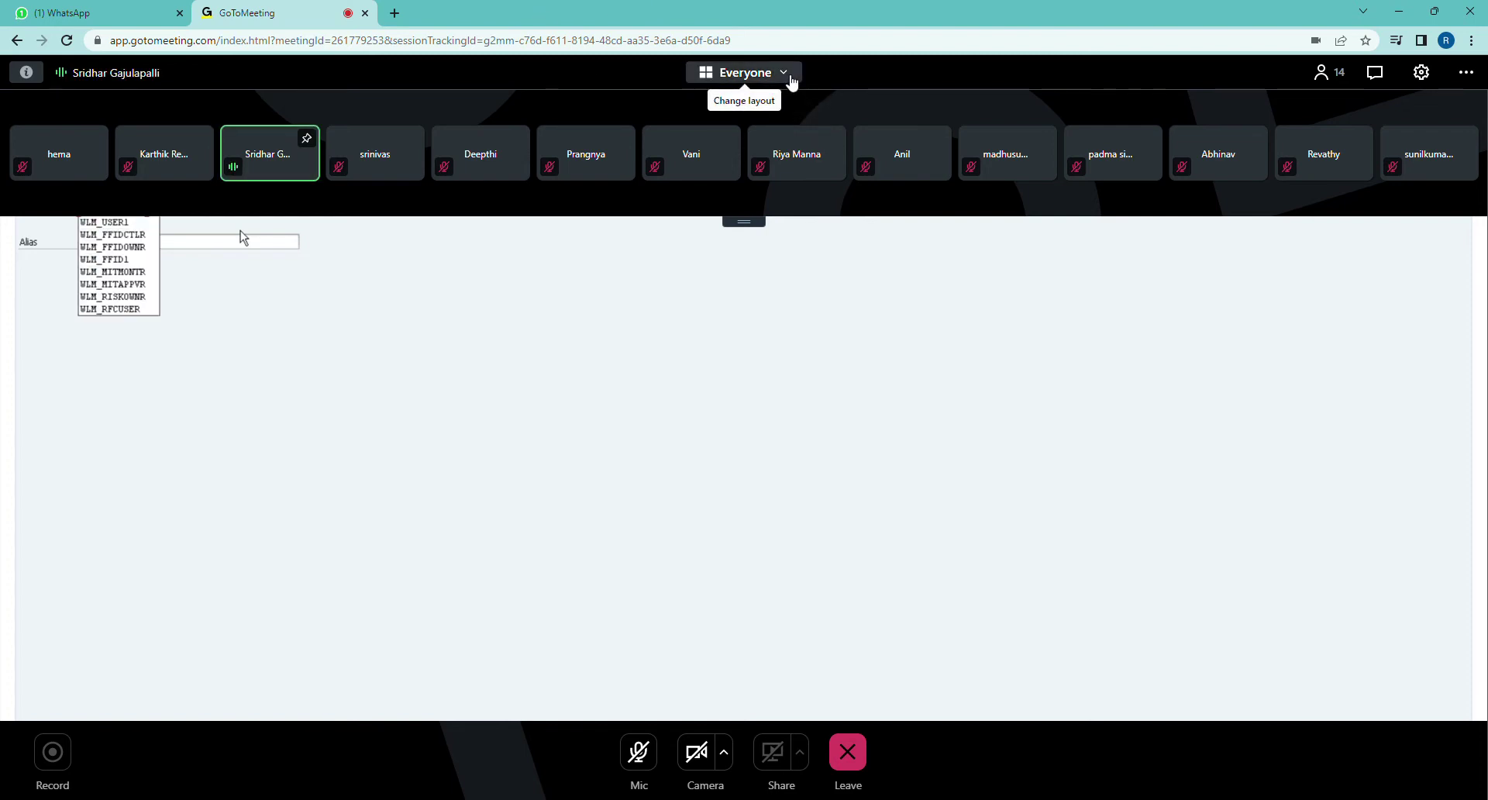
Set the camera position so the participant tiles sit left of the shared screen, and zoom the share to 125%.
{"action": "left_click", "coordinate": [791, 79]}
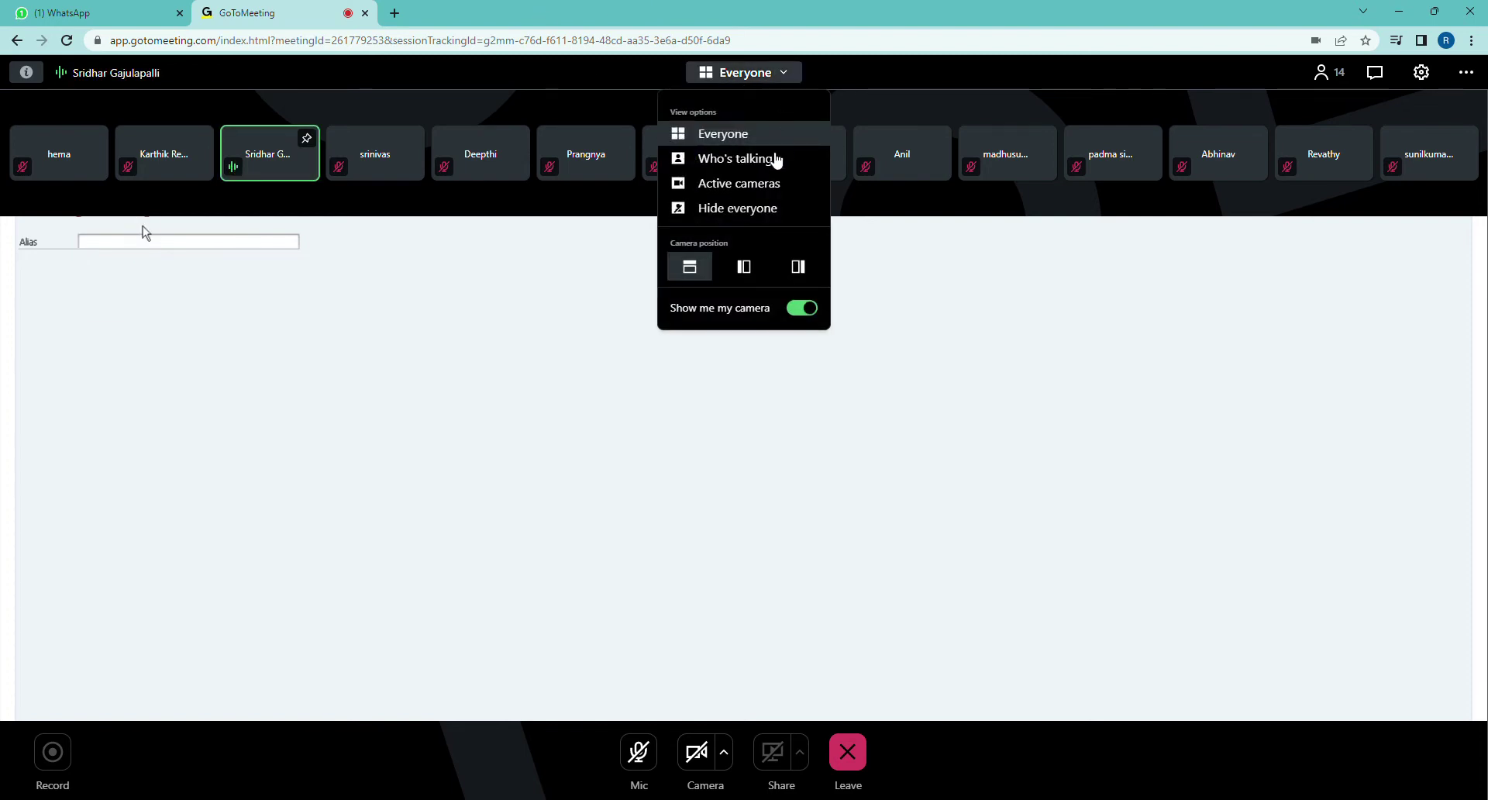
{"action": "left_click", "coordinate": [745, 271]}
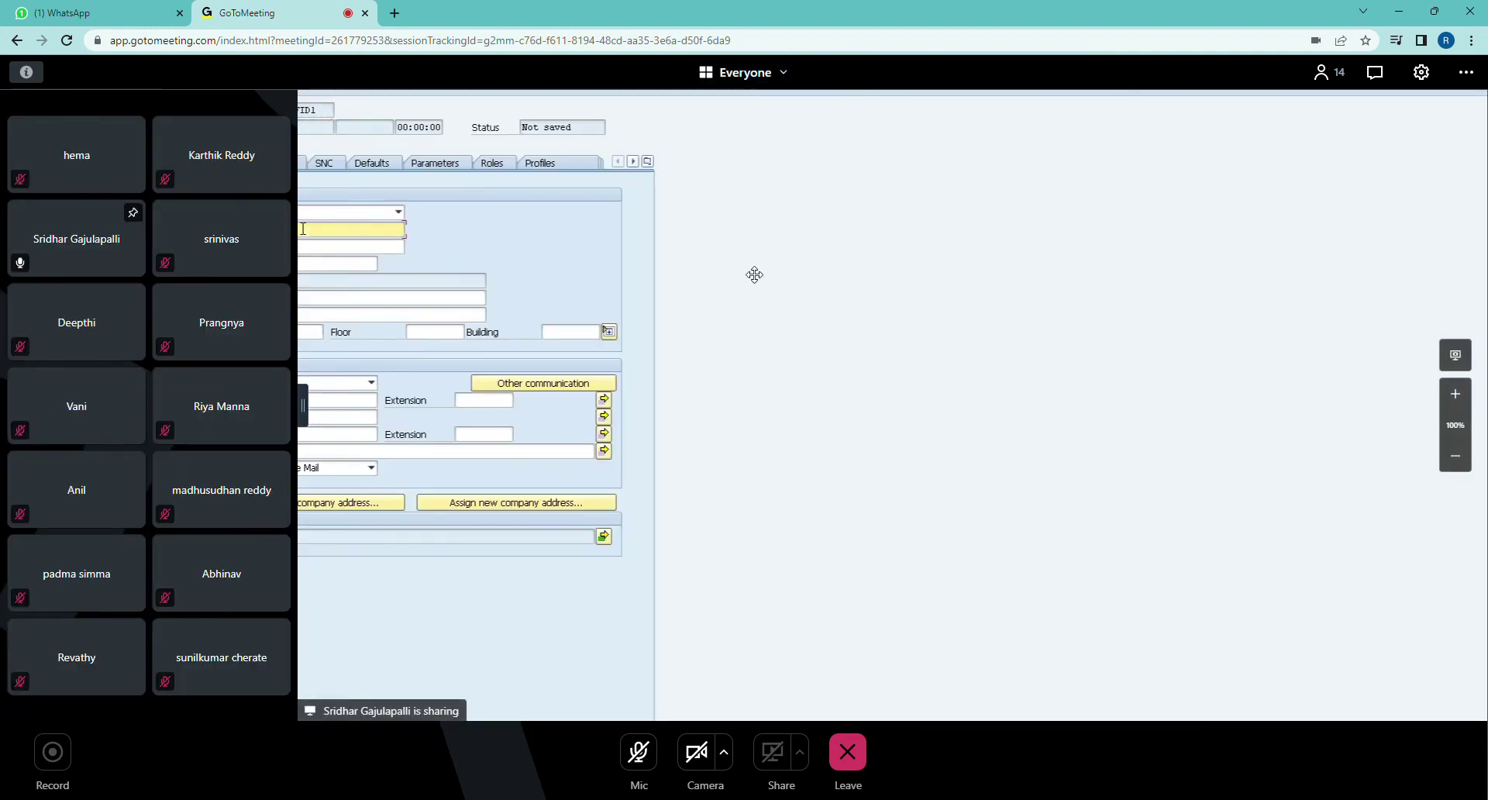
{"action": "left_click", "coordinate": [1461, 407]}
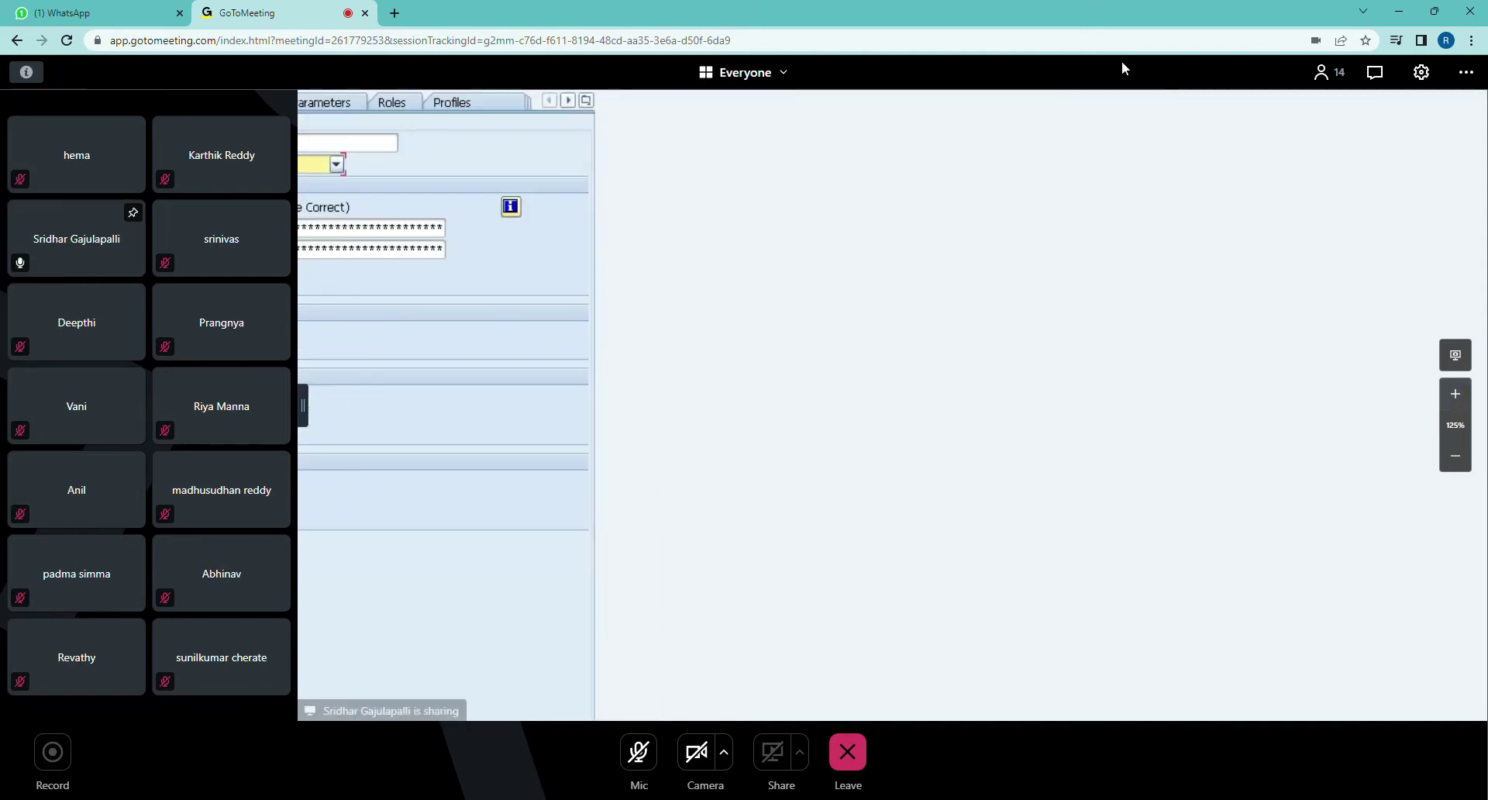
Set the camera position so the participant tiles sit right of the shared screen, and zoom the share to 75%.
{"action": "left_click", "coordinate": [786, 76]}
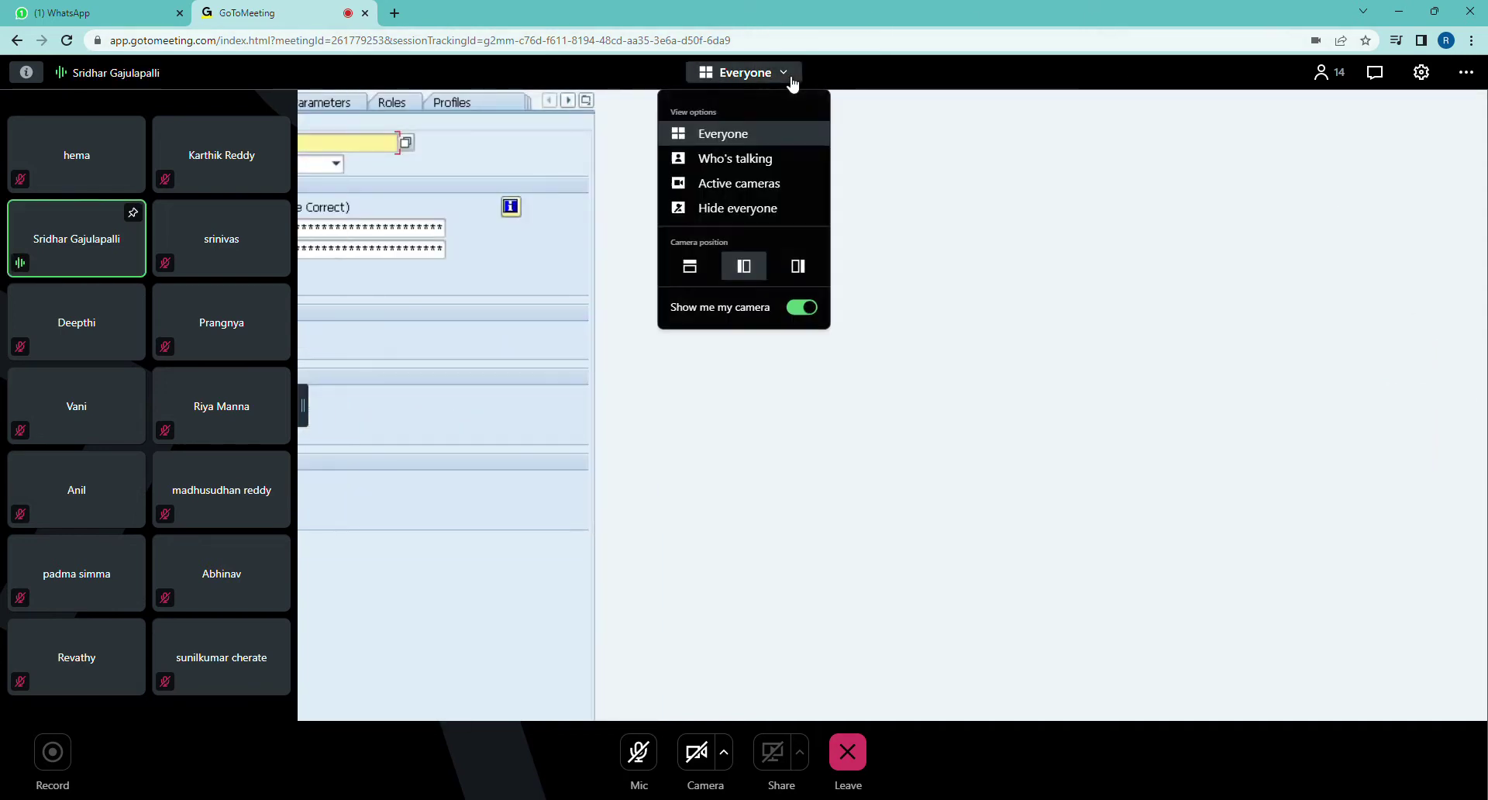
{"action": "left_click", "coordinate": [798, 267]}
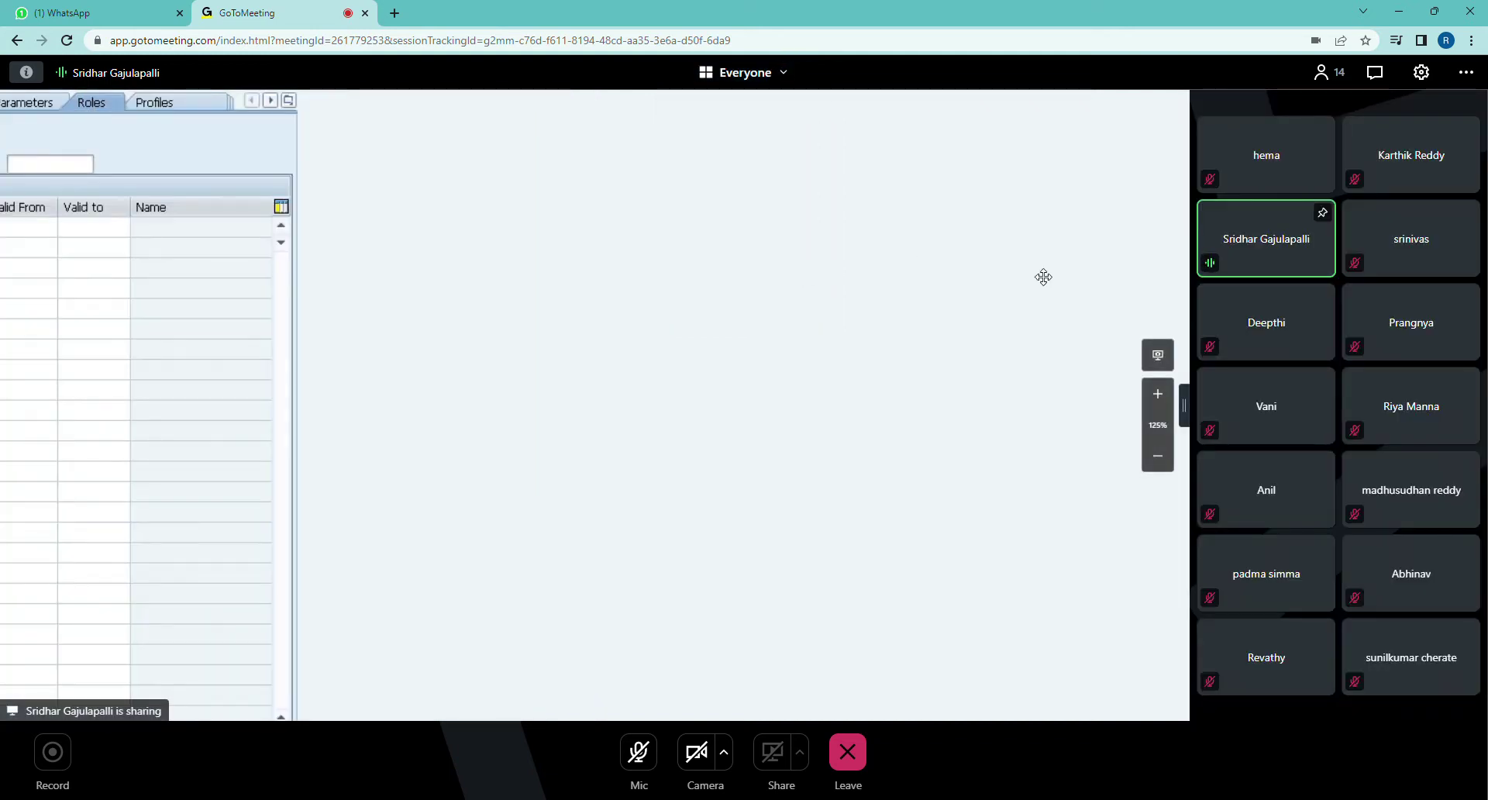
{"action": "left_click", "coordinate": [1159, 458]}
{"action": "left_click", "coordinate": [1160, 458]}
{"action": "left_click", "coordinate": [1160, 457]}
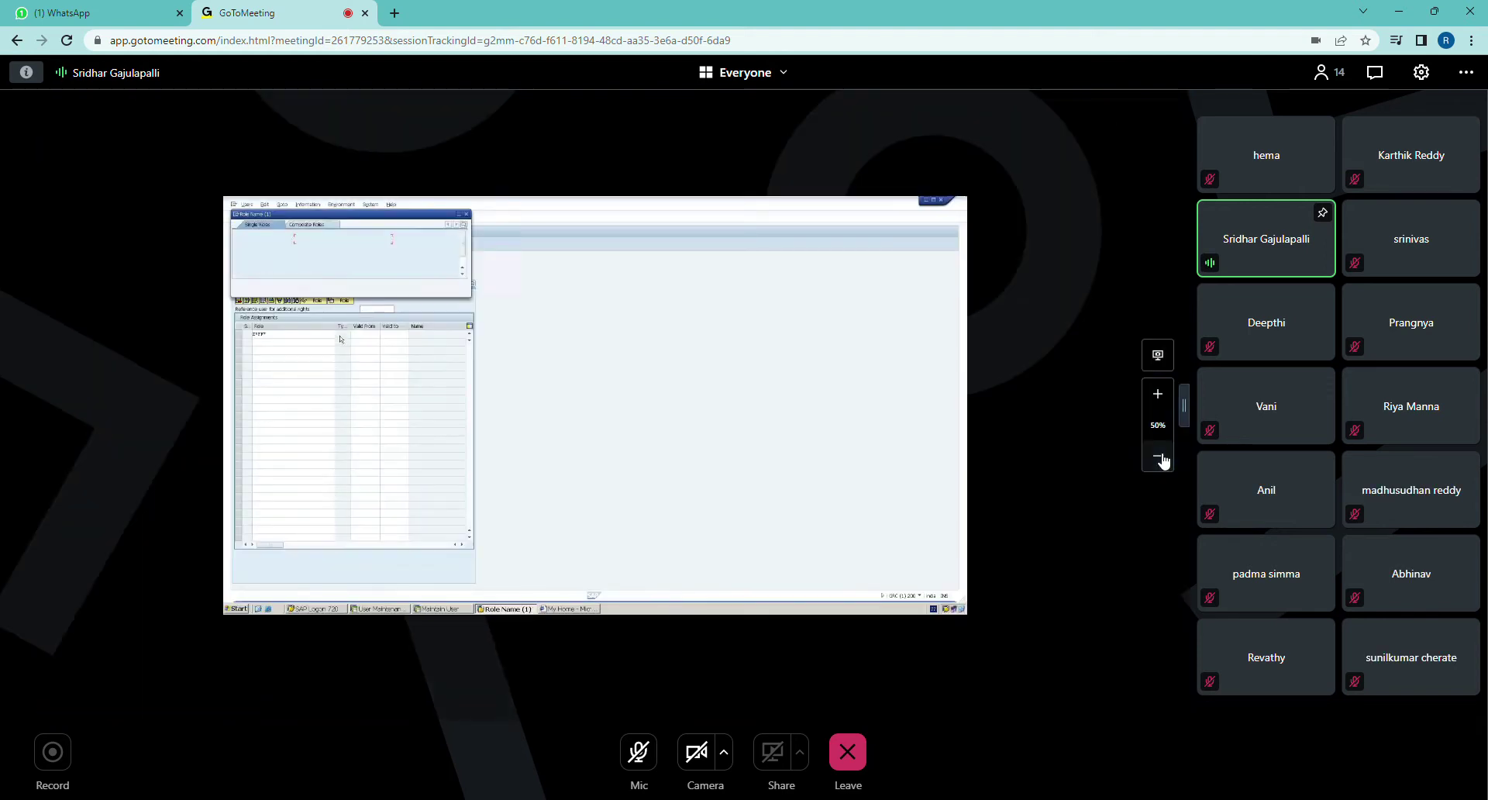
{"action": "left_click", "coordinate": [1162, 395]}
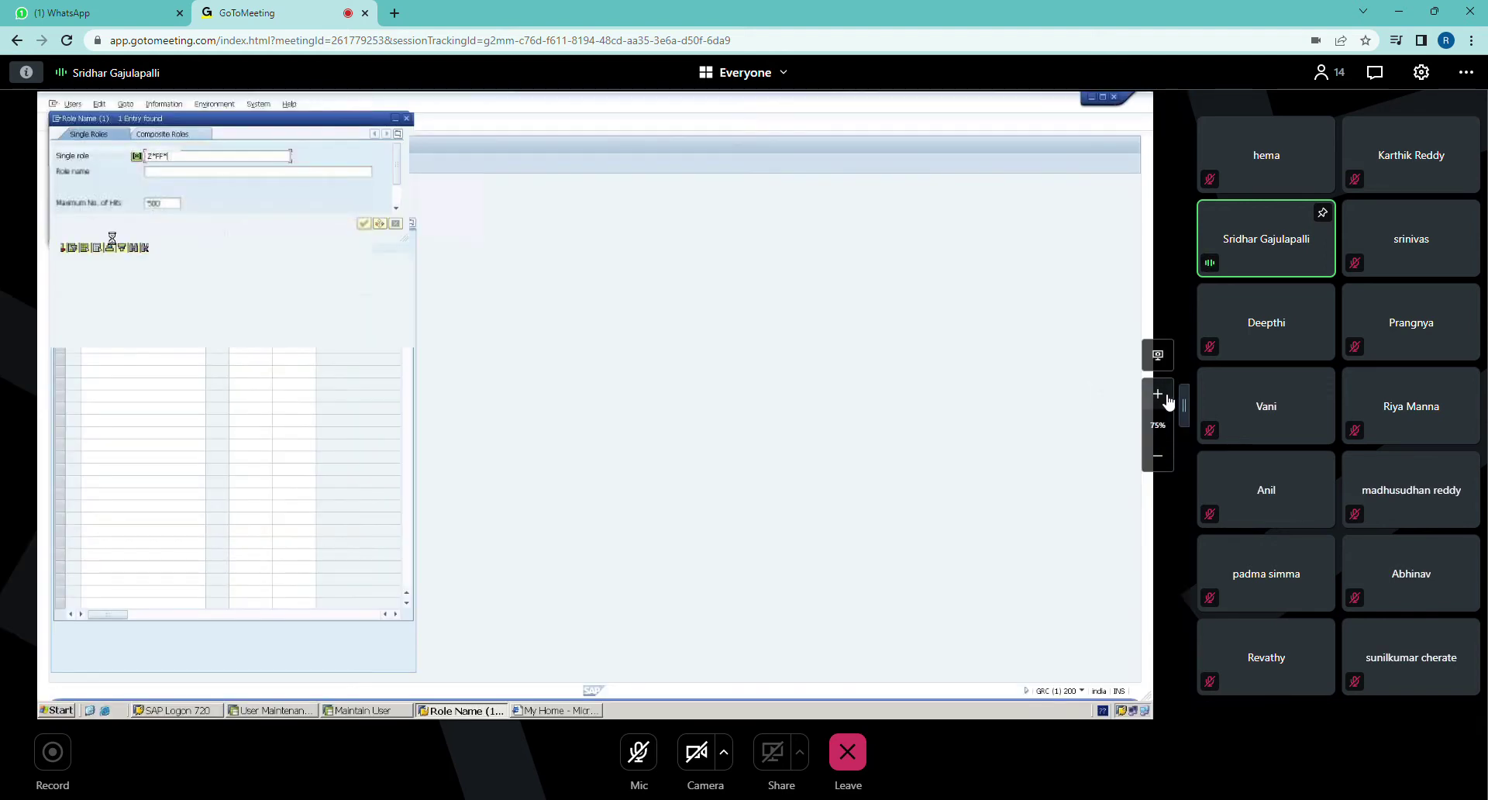
{"action": "left_click", "coordinate": [1162, 457]}
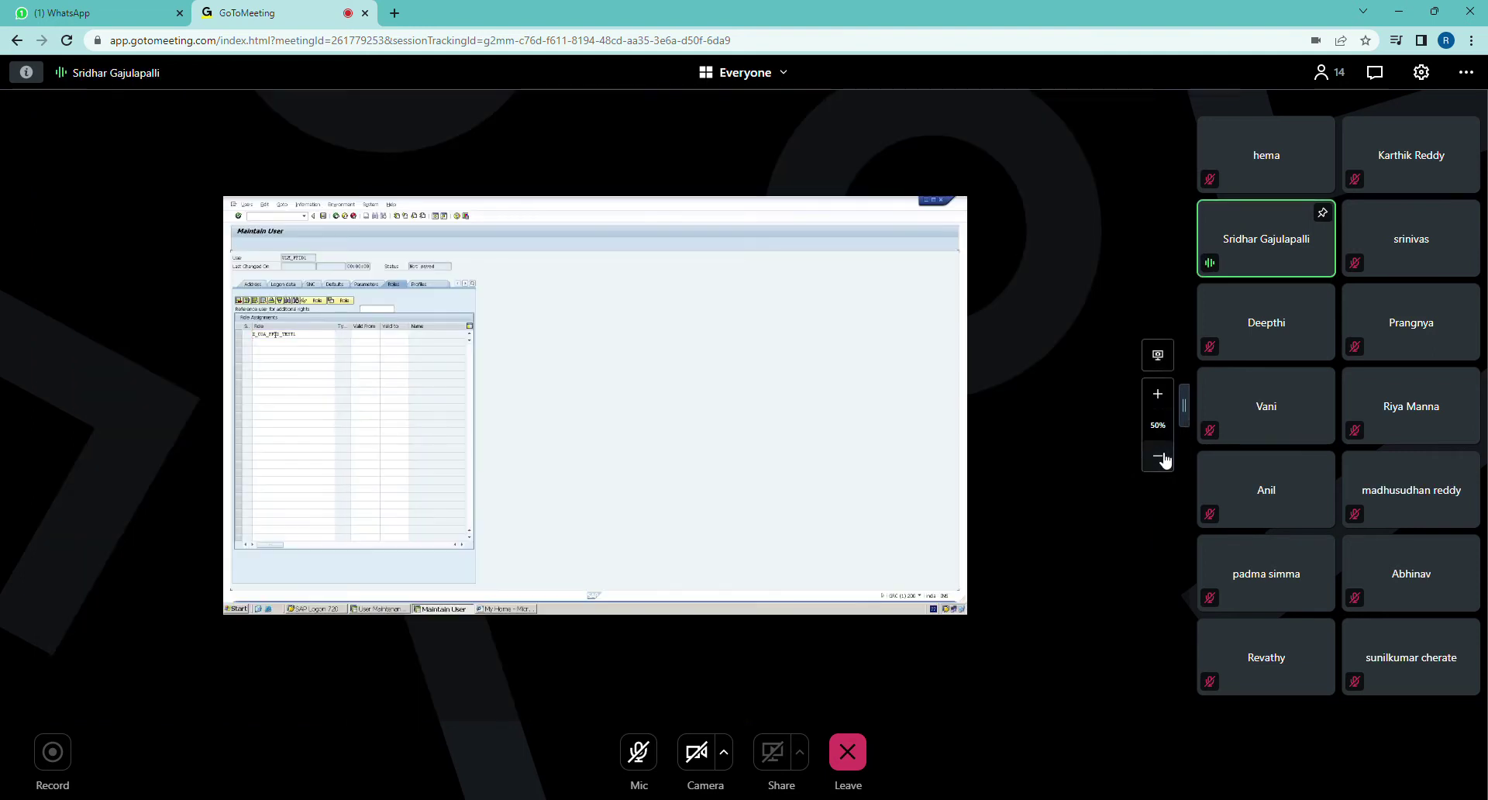
{"action": "left_click", "coordinate": [1162, 403]}
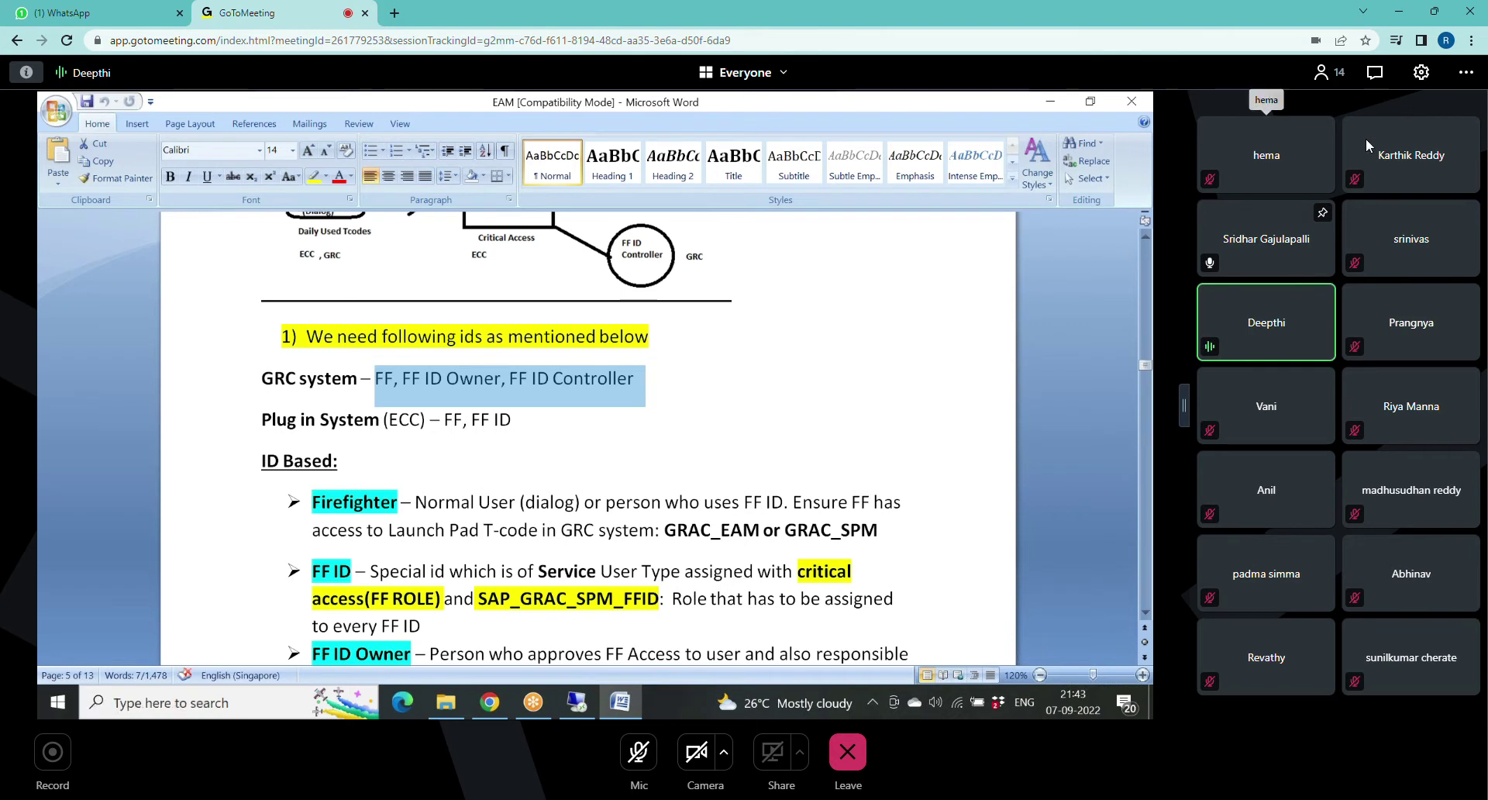
Review the meeting's audio device settings and close them.
{"action": "left_click", "coordinate": [1422, 74]}
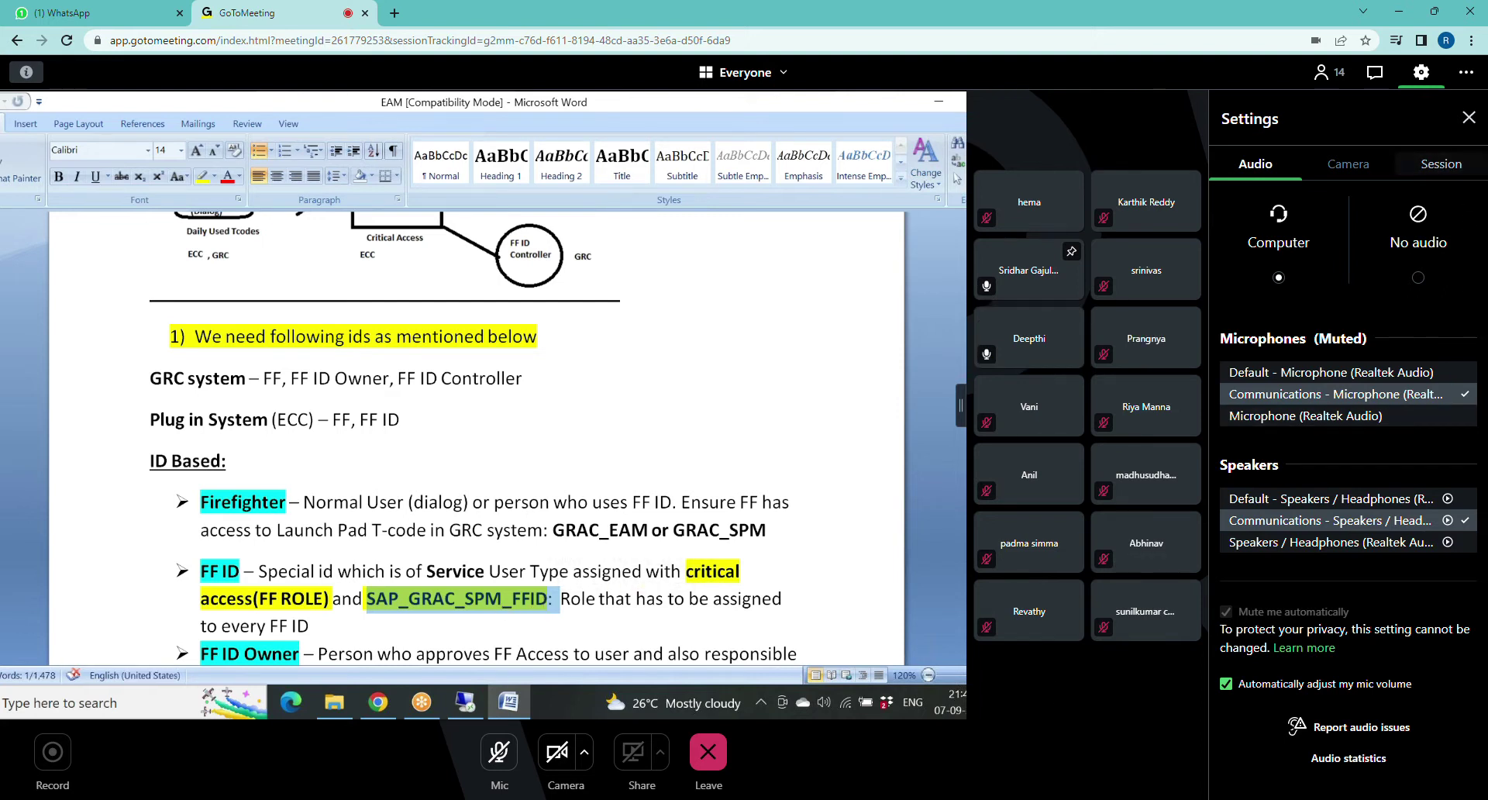
{"action": "left_click", "coordinate": [1480, 126]}
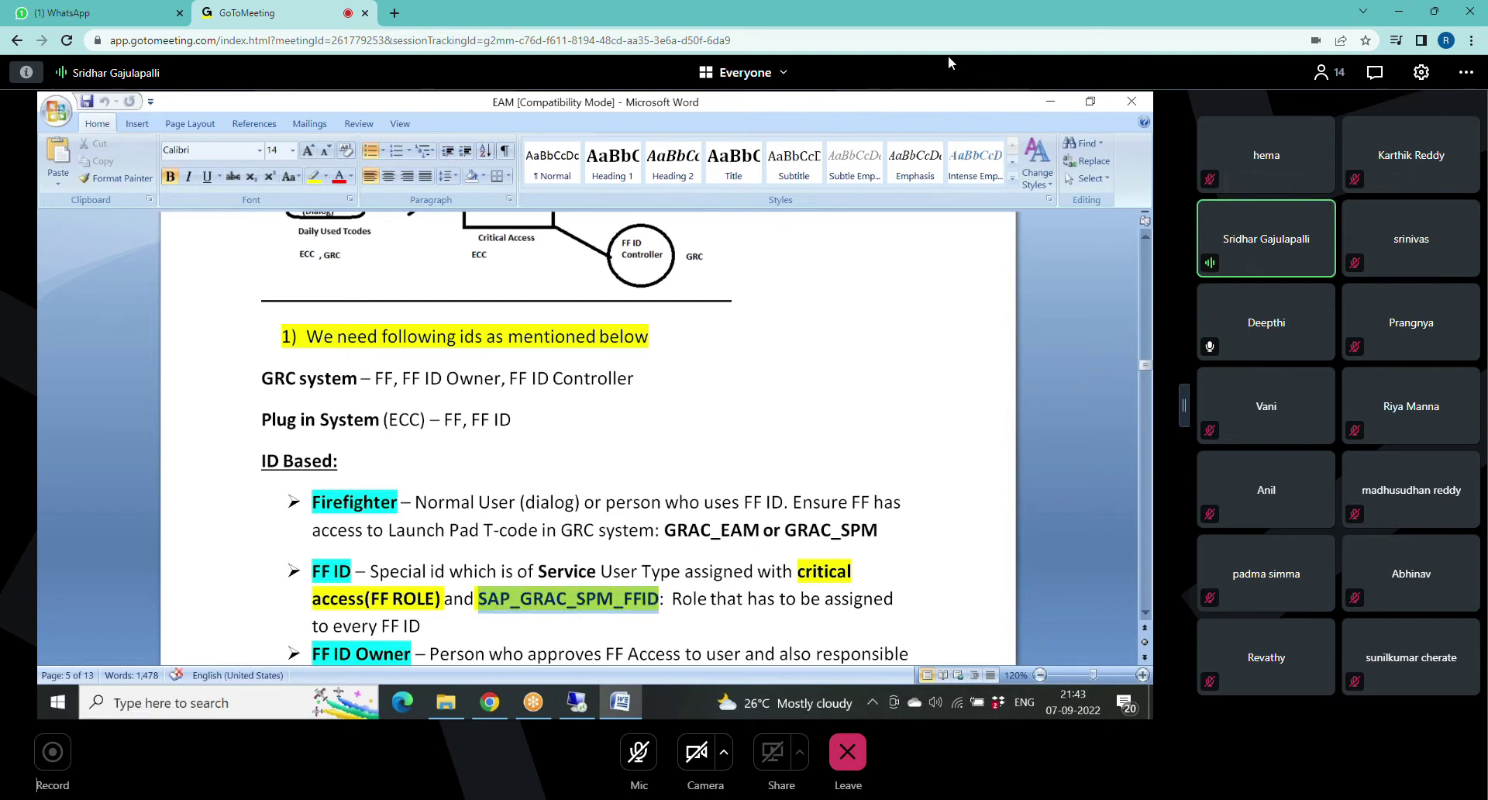
{"action": "left_click", "coordinate": [779, 78]}
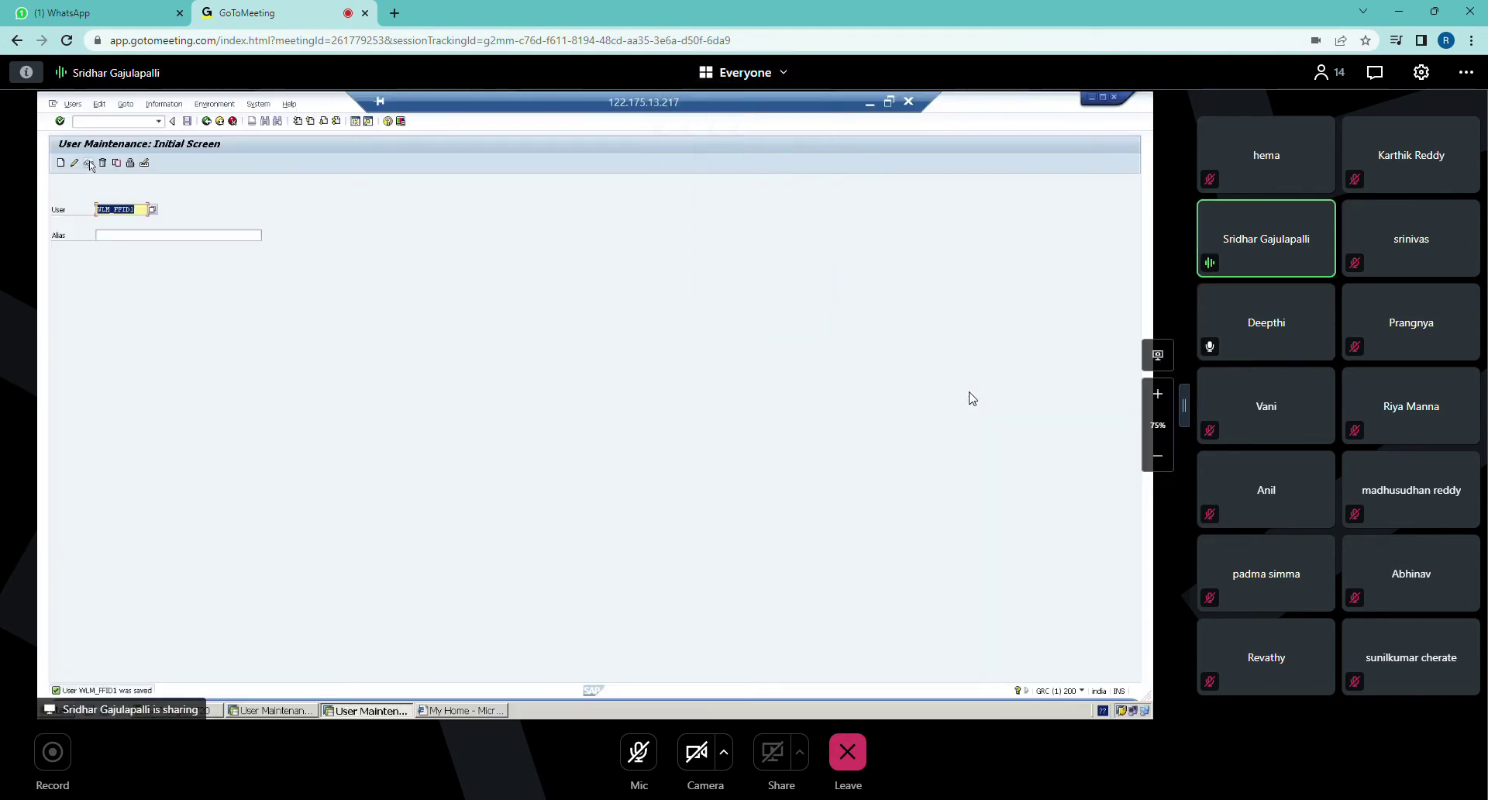
{"action": "left_click", "coordinate": [972, 398]}
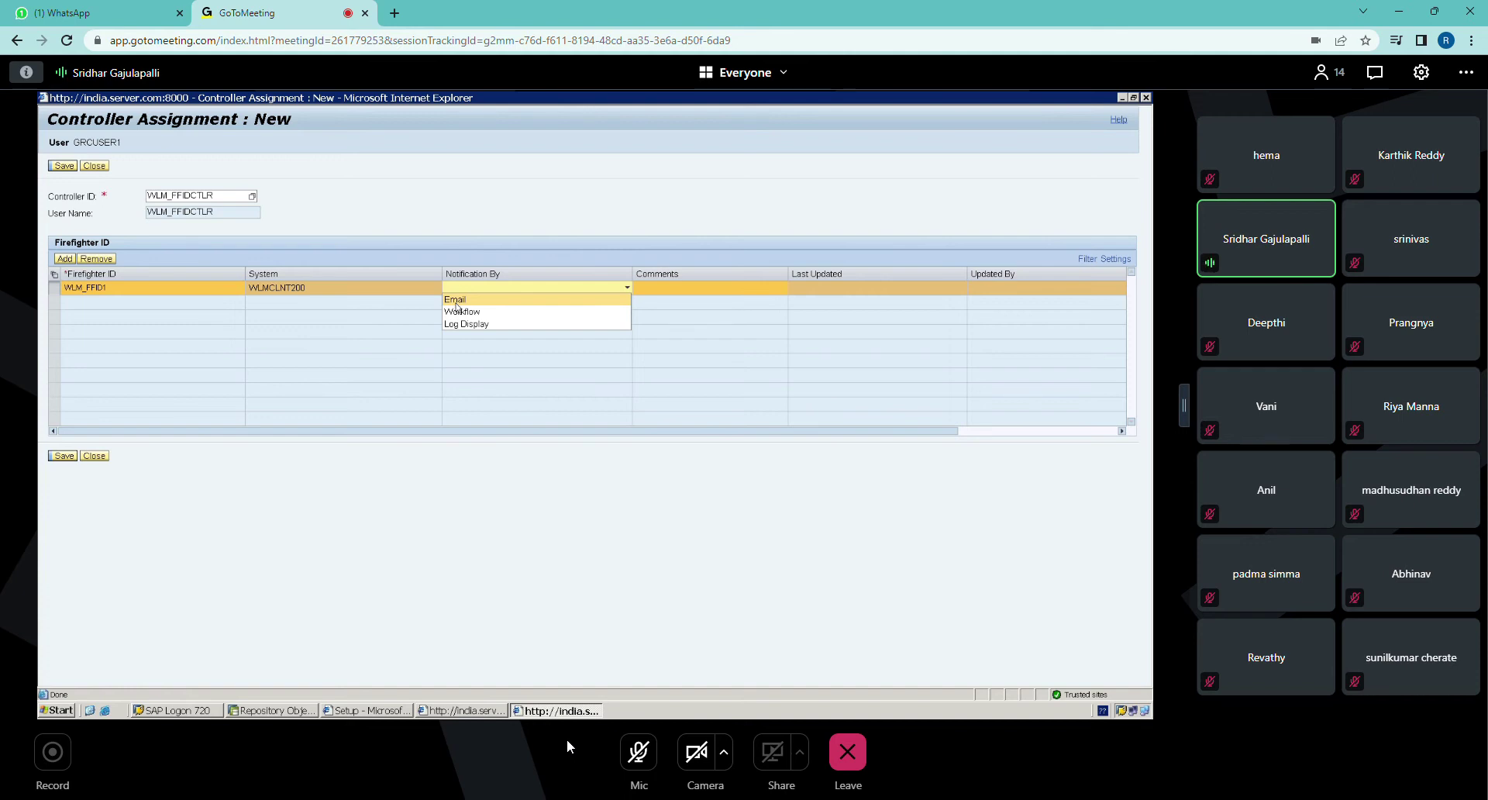
Try Email and Log Display as the notification method for firefighter ID WLM_FFID1, and set it to Workflow.
{"action": "left_click", "coordinate": [456, 300]}
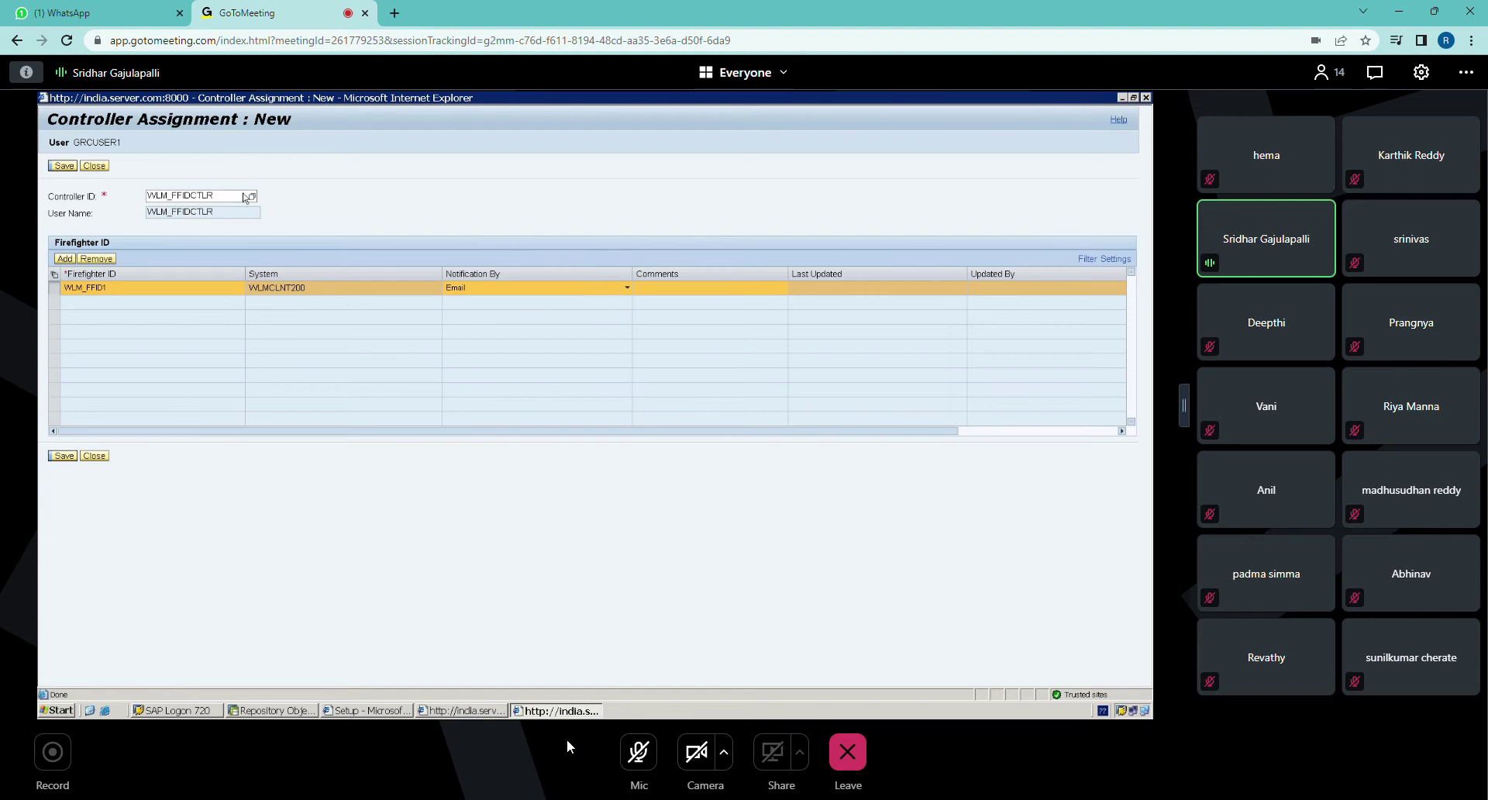
{"action": "left_click", "coordinate": [475, 289]}
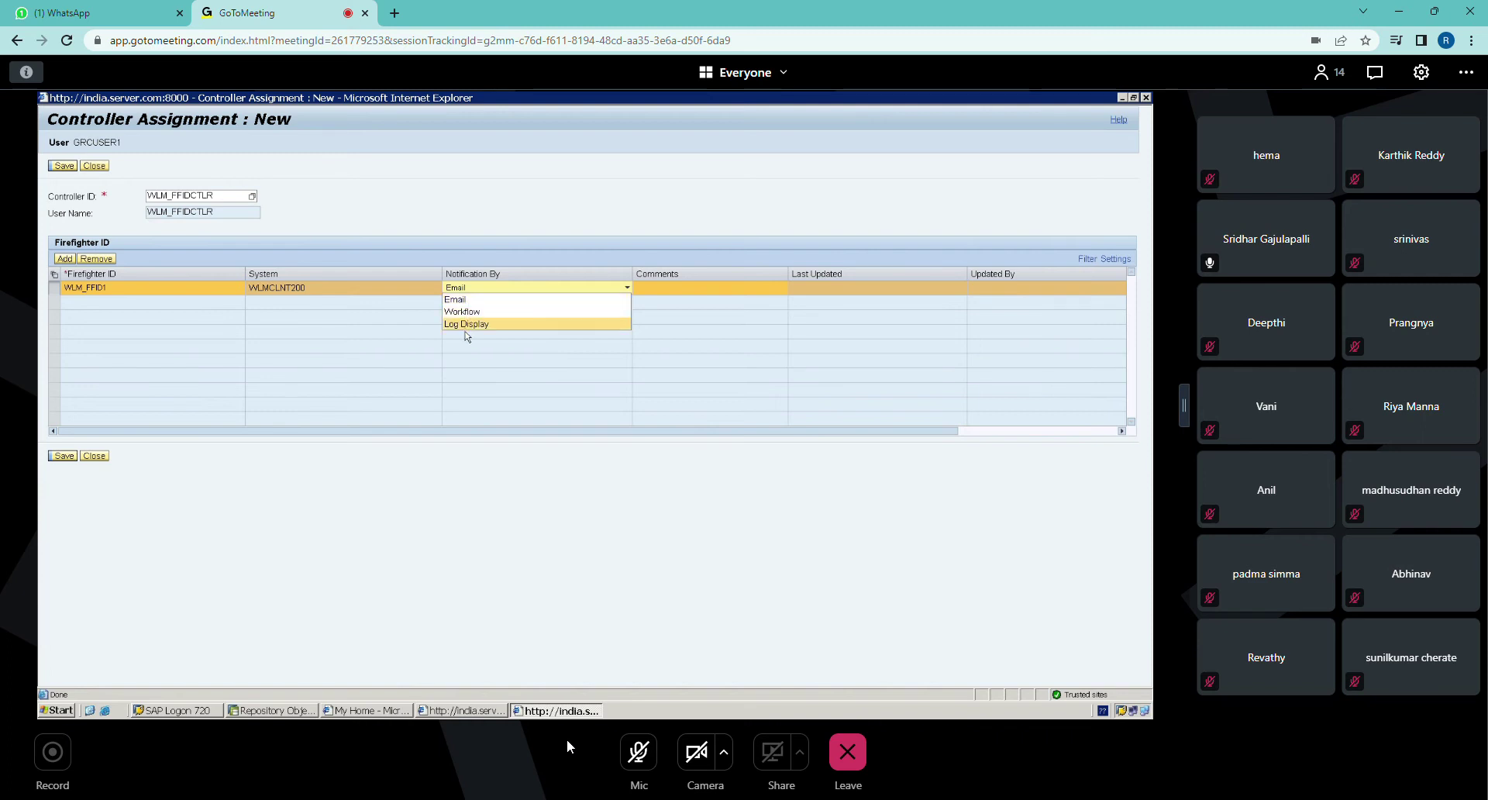
{"action": "left_click", "coordinate": [465, 324]}
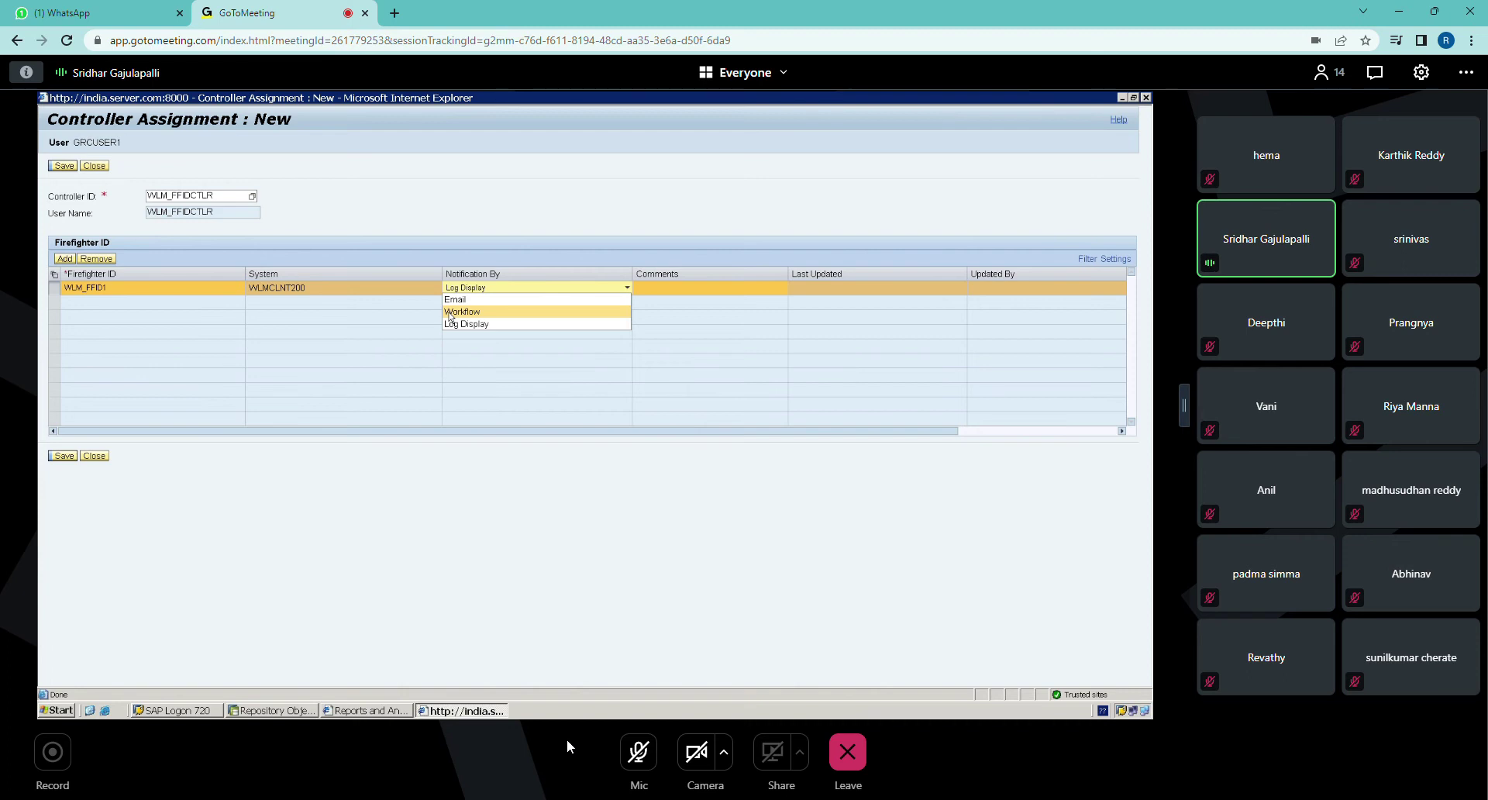
{"action": "left_click", "coordinate": [451, 312]}
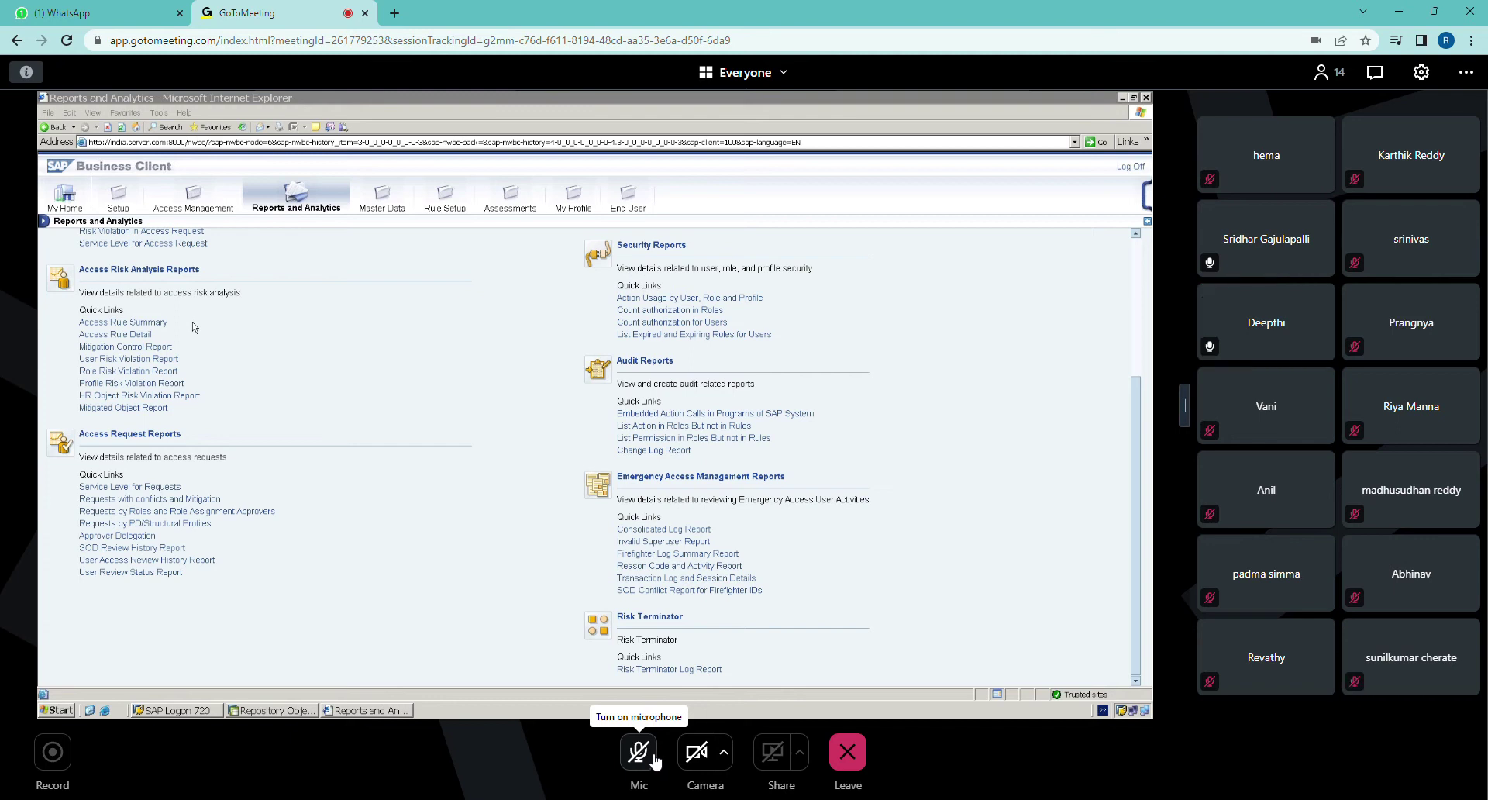
Unmute the microphone for each turn to speak in the meeting and mute it again after each one.
{"action": "left_click", "coordinate": [654, 759]}
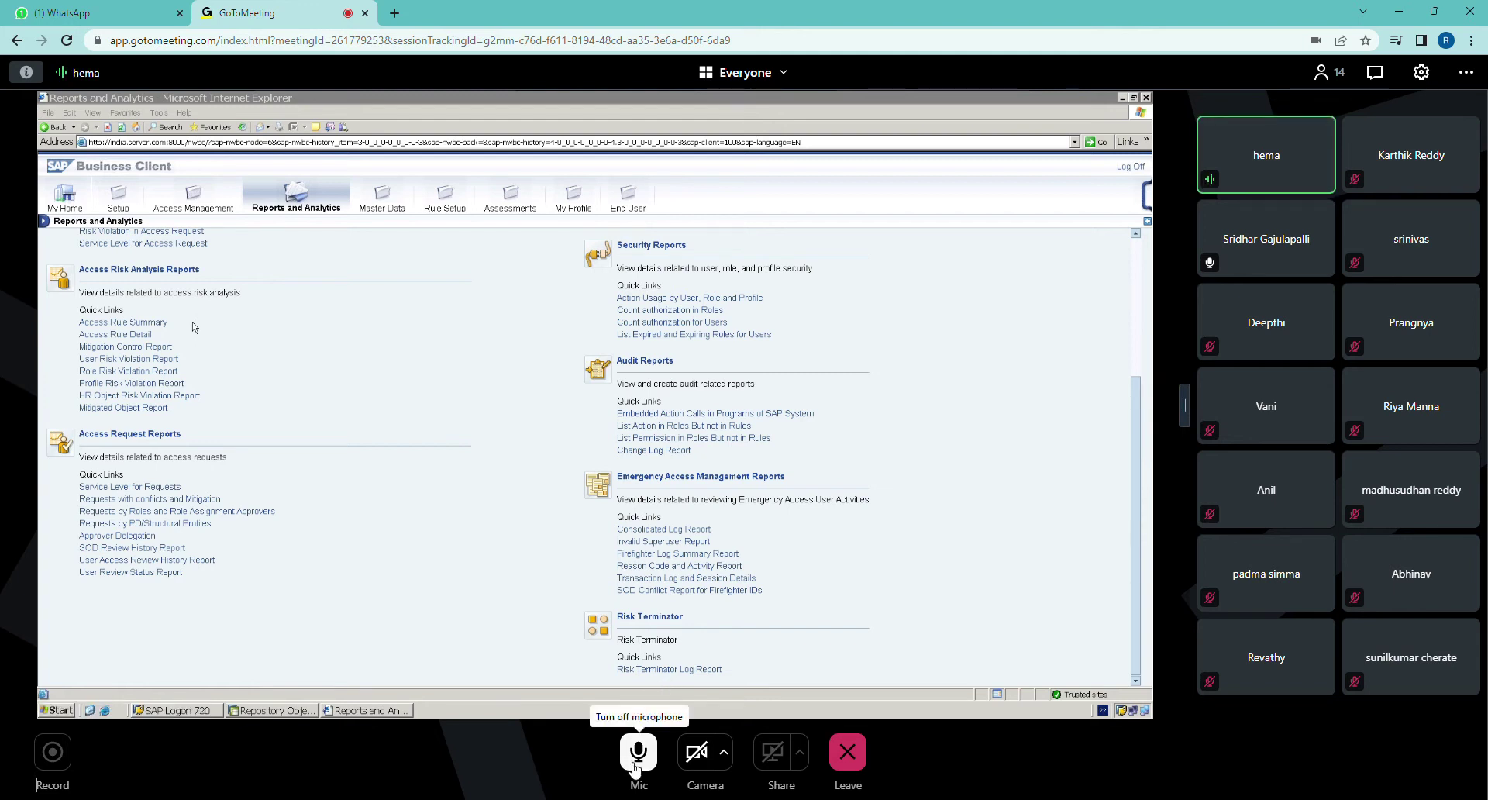
{"action": "left_click", "coordinate": [637, 764]}
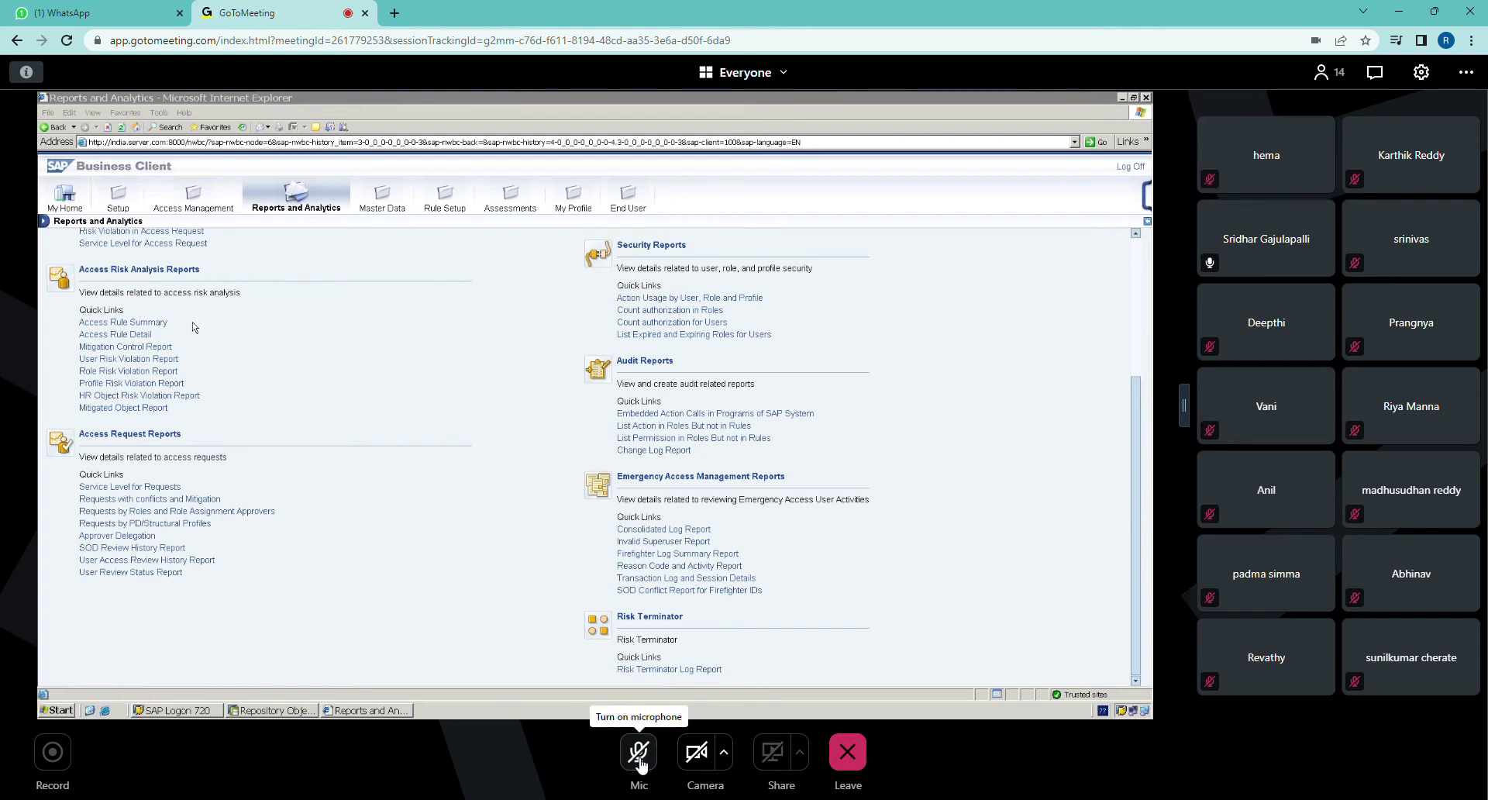
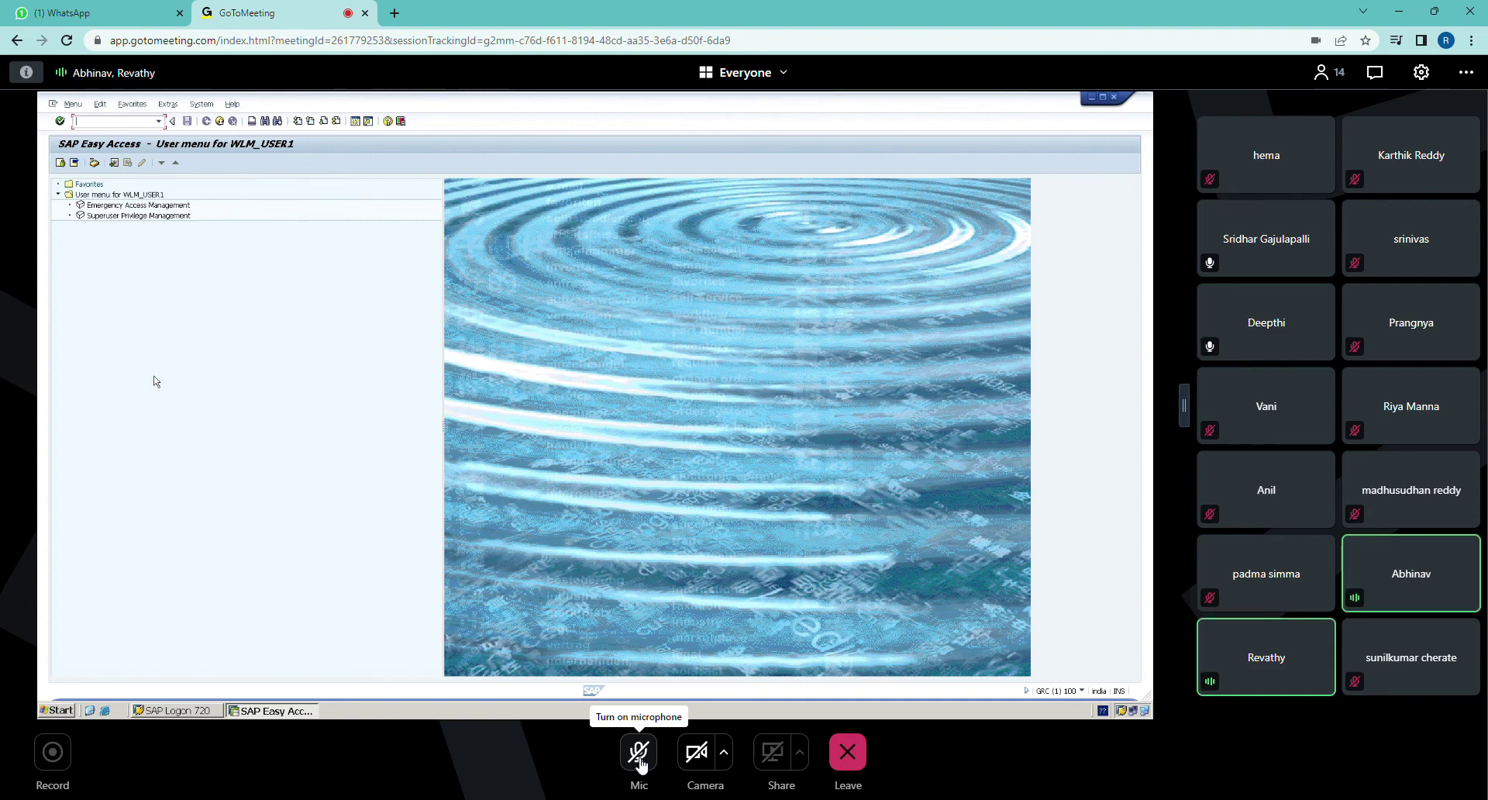
{"action": "left_click", "coordinate": [640, 759]}
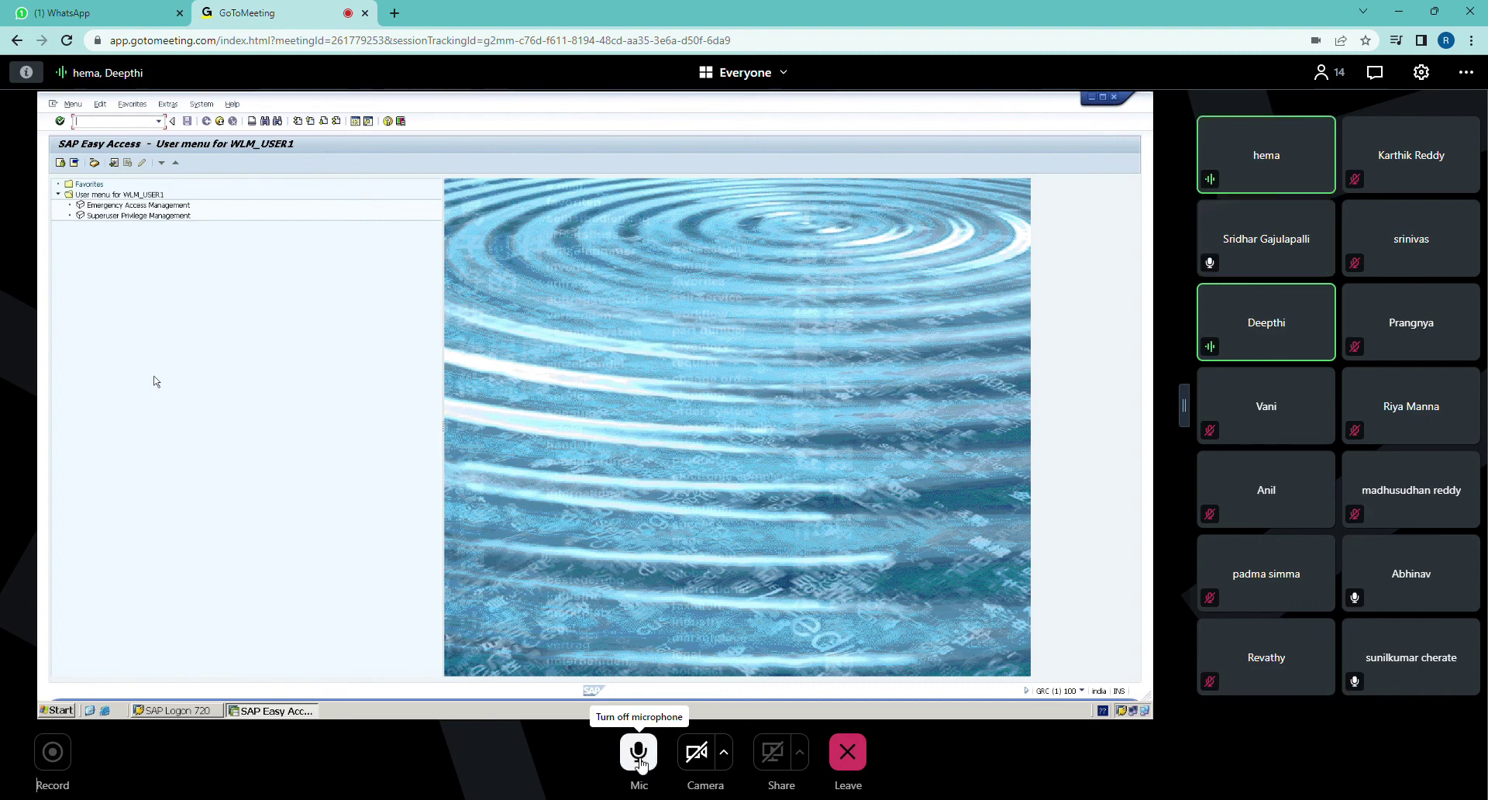
{"action": "left_click", "coordinate": [640, 759]}
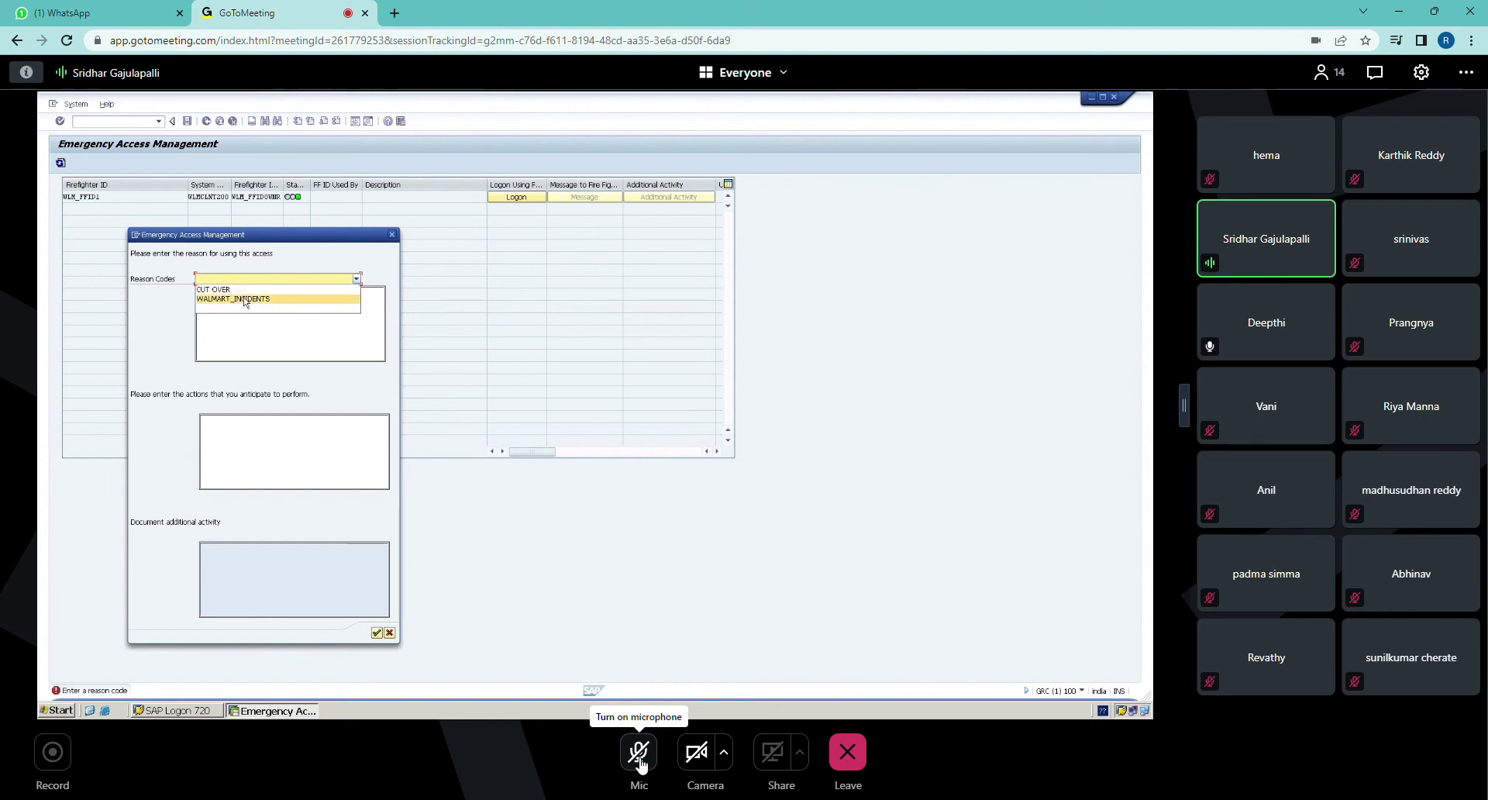
{"action": "left_click", "coordinate": [640, 763]}
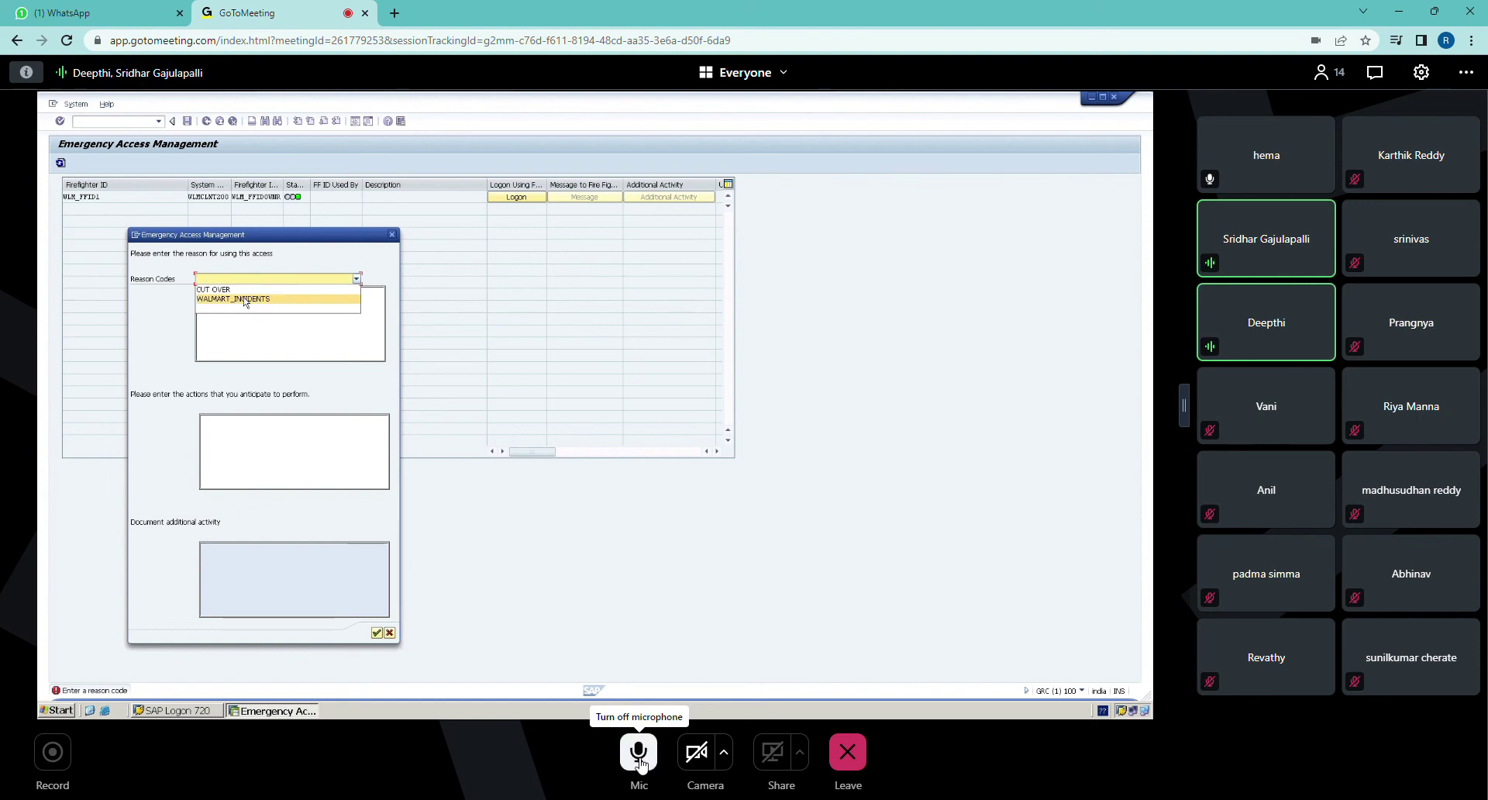
{"action": "left_click", "coordinate": [640, 763]}
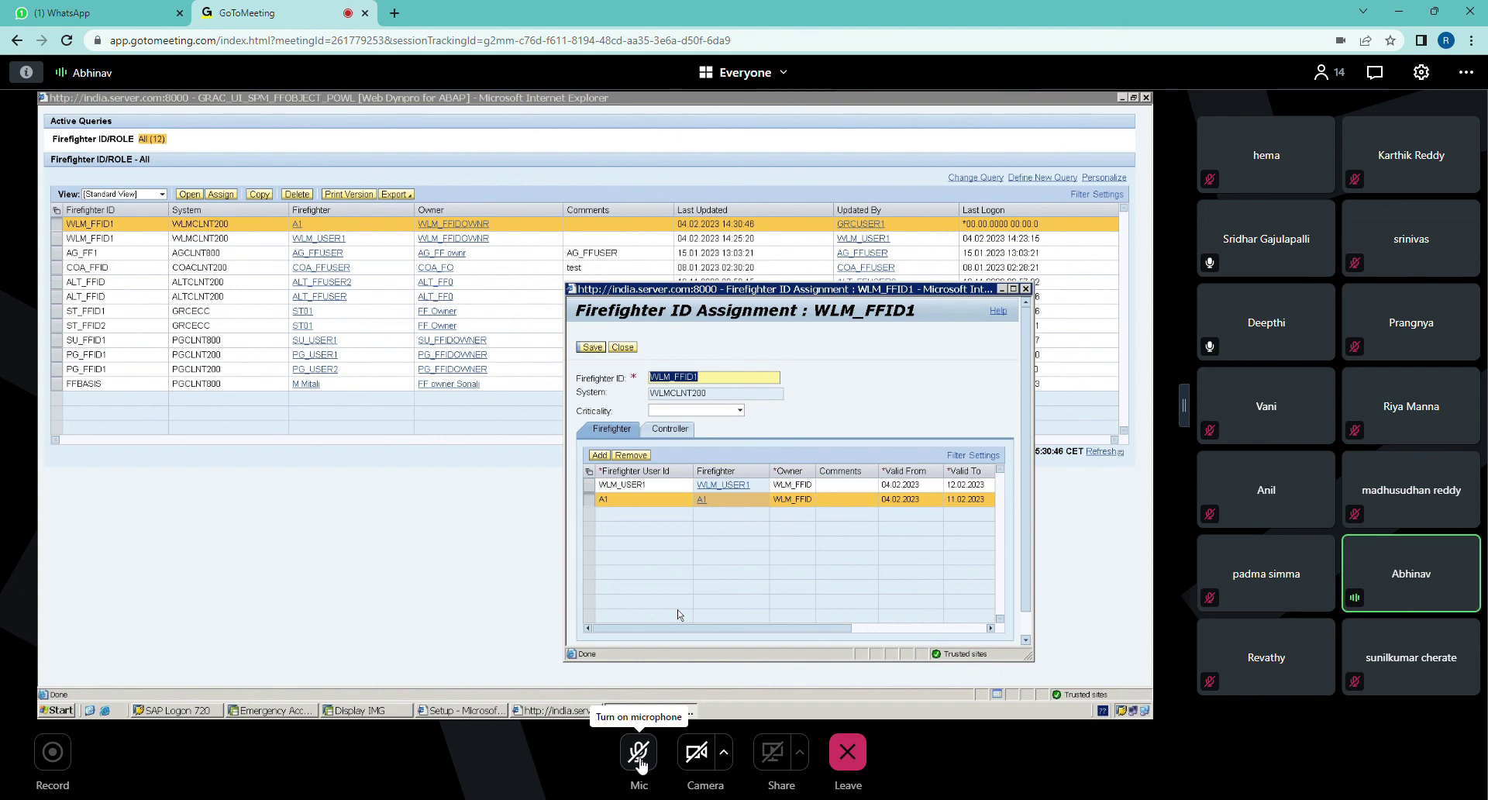
{"action": "left_click", "coordinate": [639, 764]}
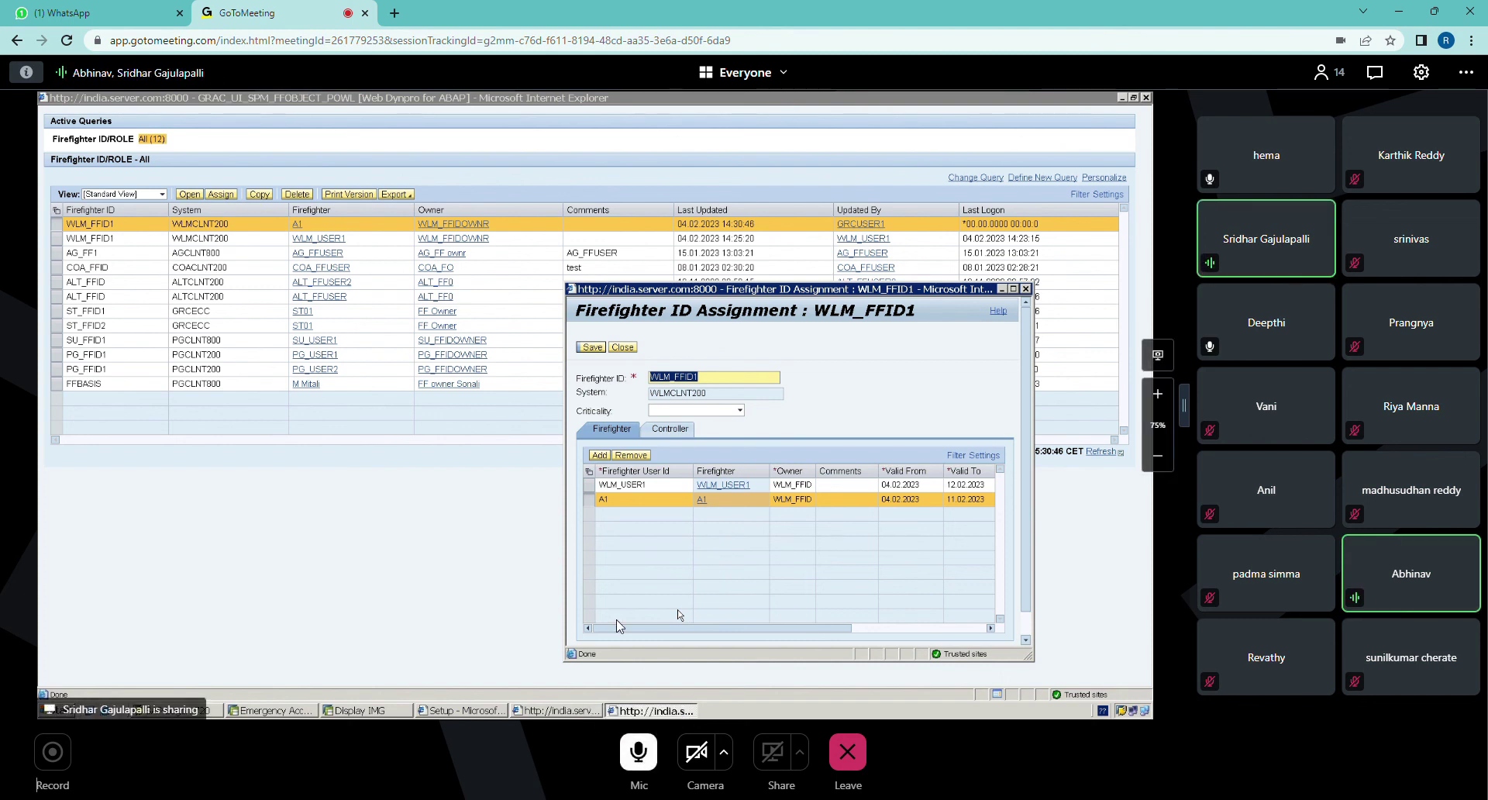
{"action": "mouse_move", "coordinate": [553, 466]}
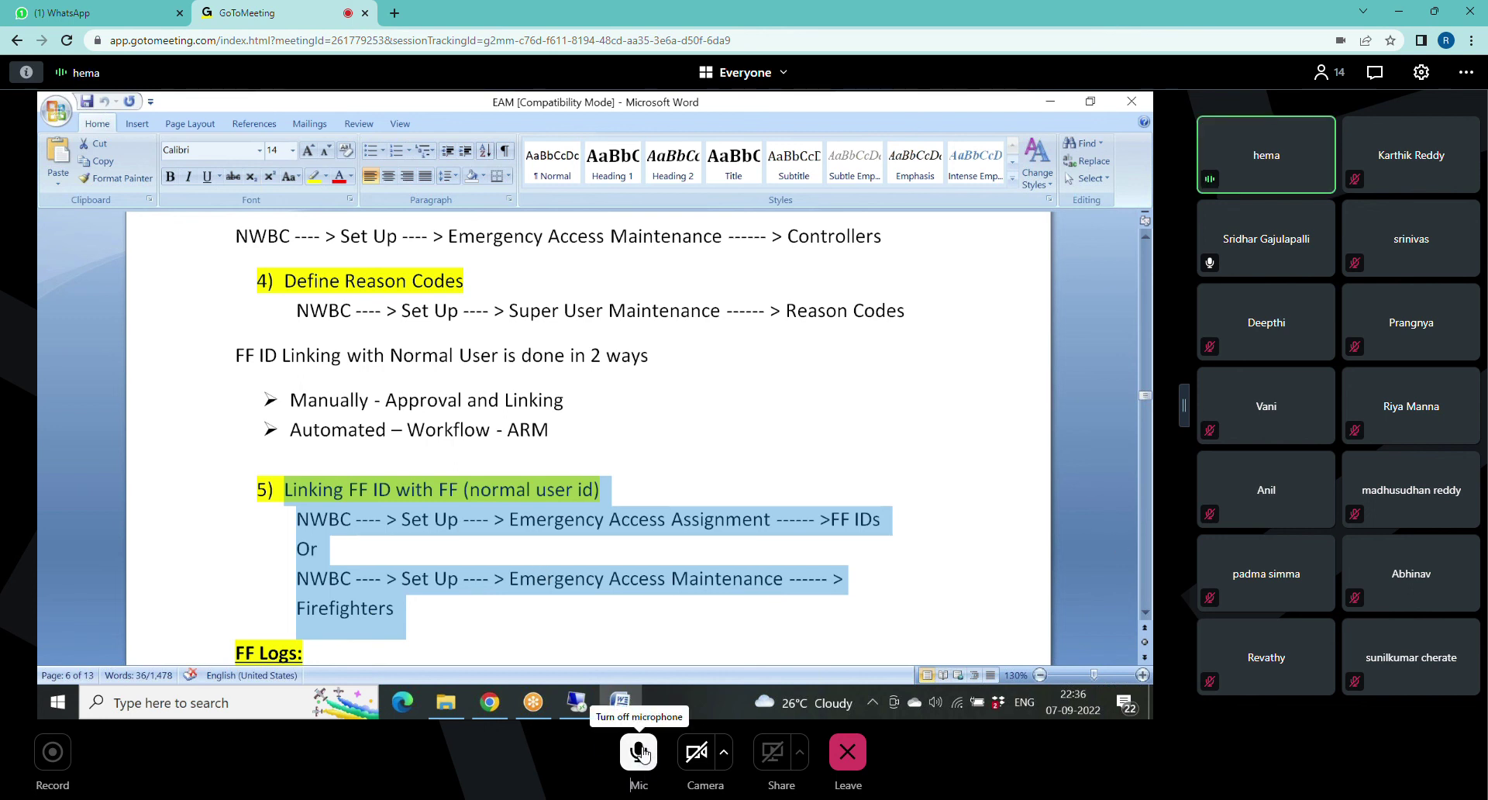
{"action": "left_click_drag", "start_coordinate": [644, 753], "coordinate": [587, 676]}
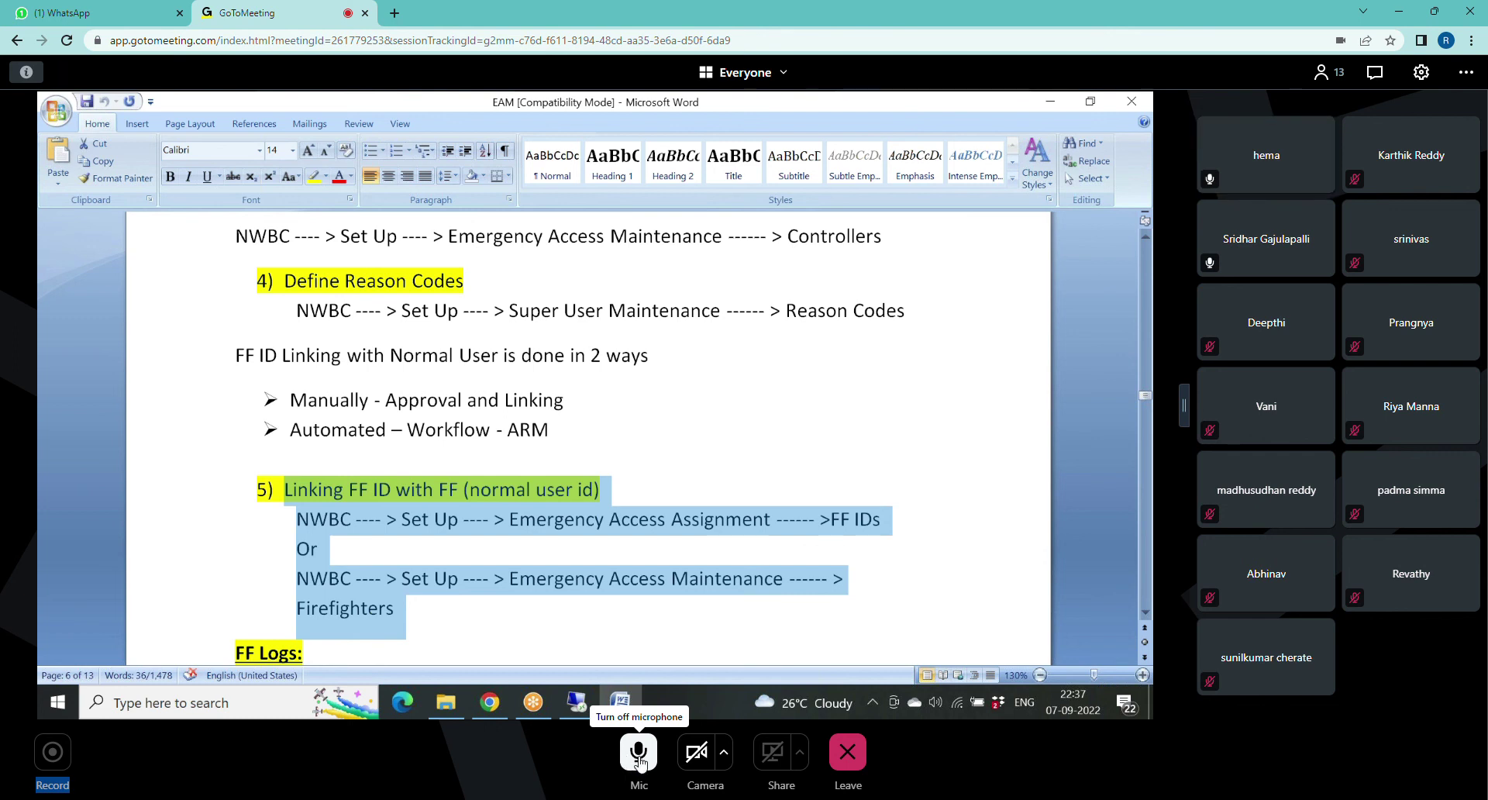
{"action": "left_click", "coordinate": [639, 762]}
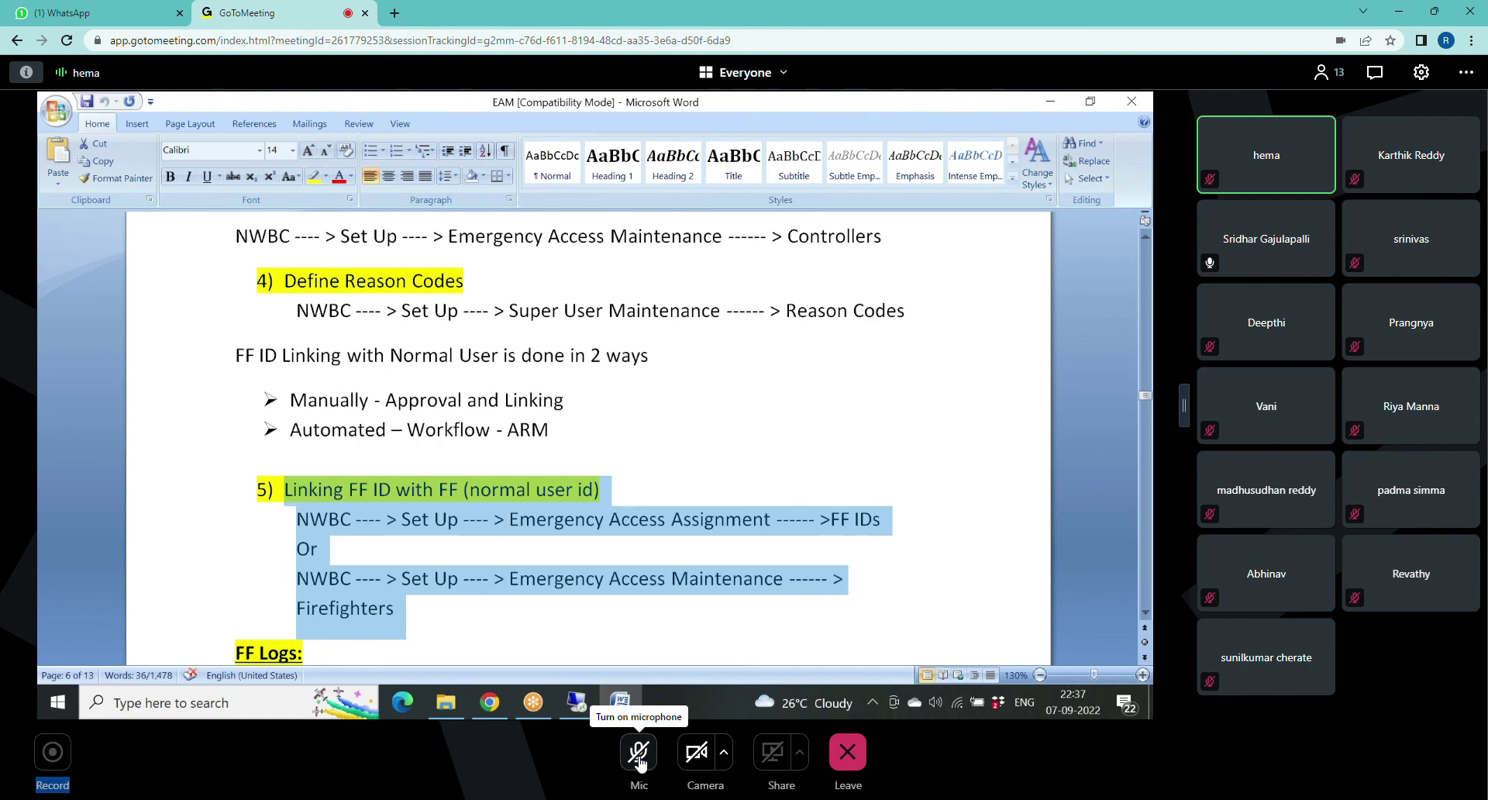